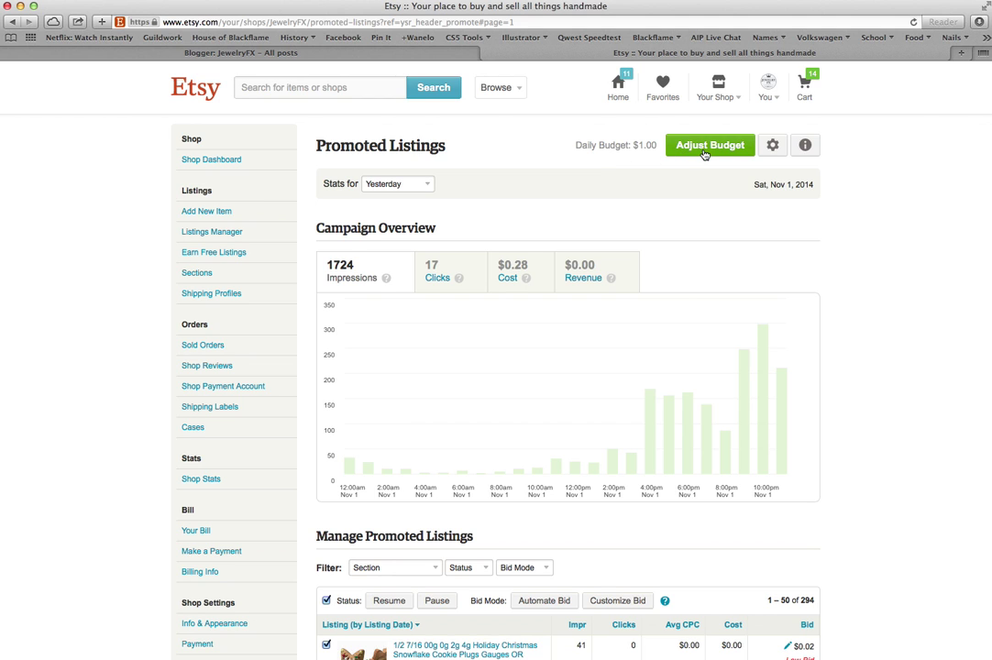
Step: Review the campaign's daily budget setting and leave it without saving
{"action": "left_click", "coordinate": [718, 154]}
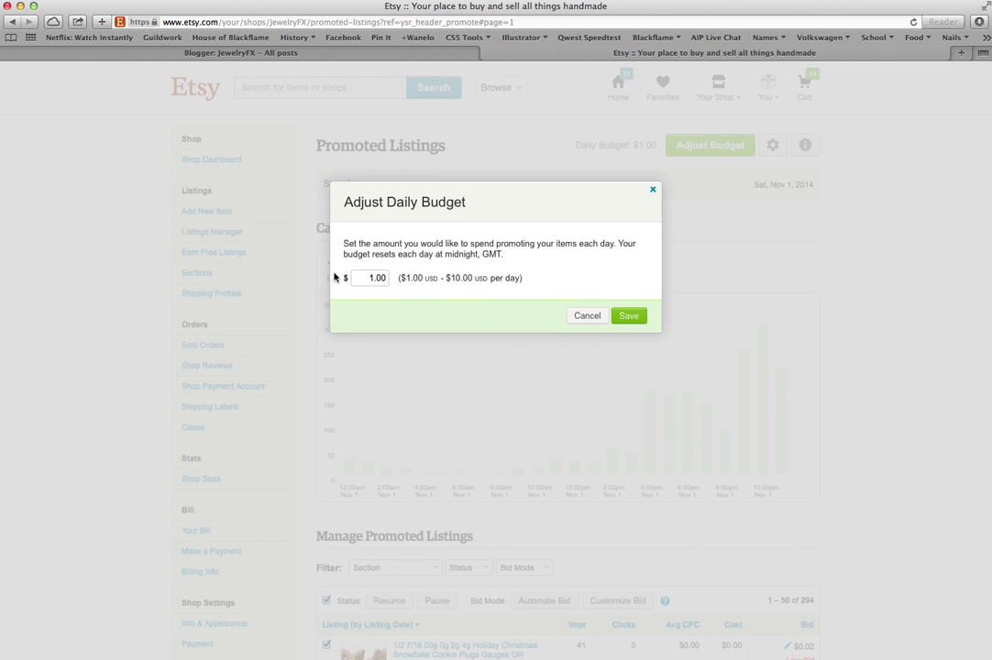
{"action": "double_click", "coordinate": [372, 278]}
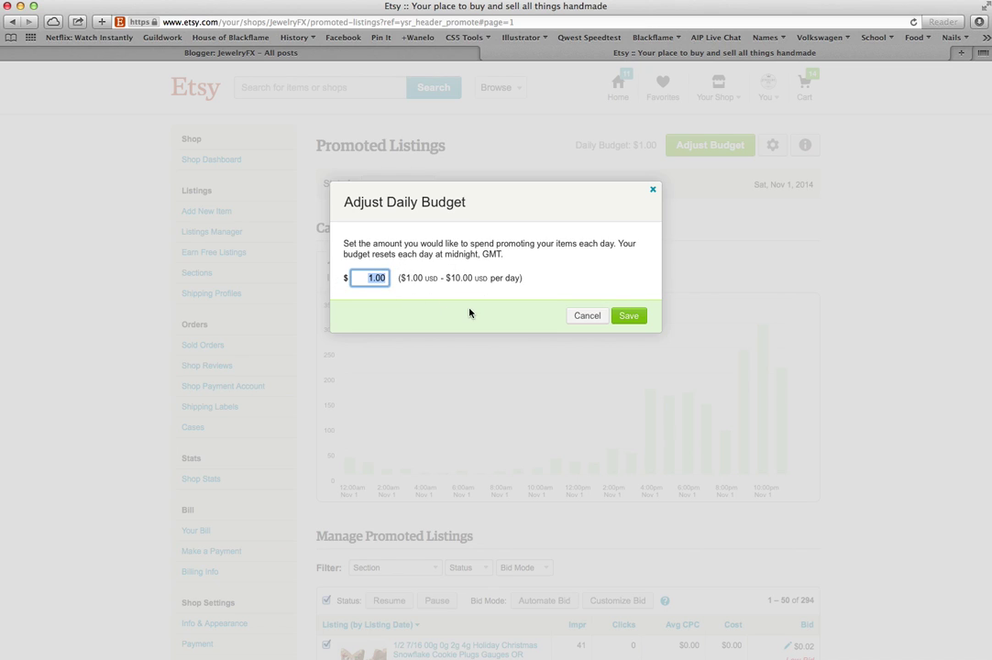
{"action": "left_click", "coordinate": [585, 318]}
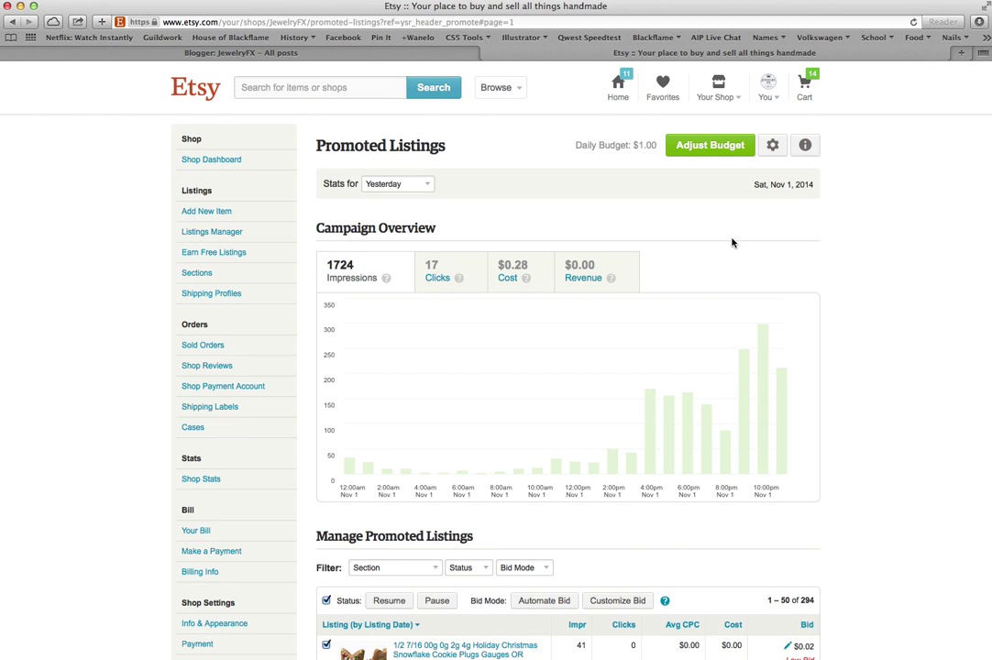
Step: Review the campaign's advanced settings for promoting new listings and maximum cost per click, leaving them without saving
{"action": "left_click", "coordinate": [782, 148]}
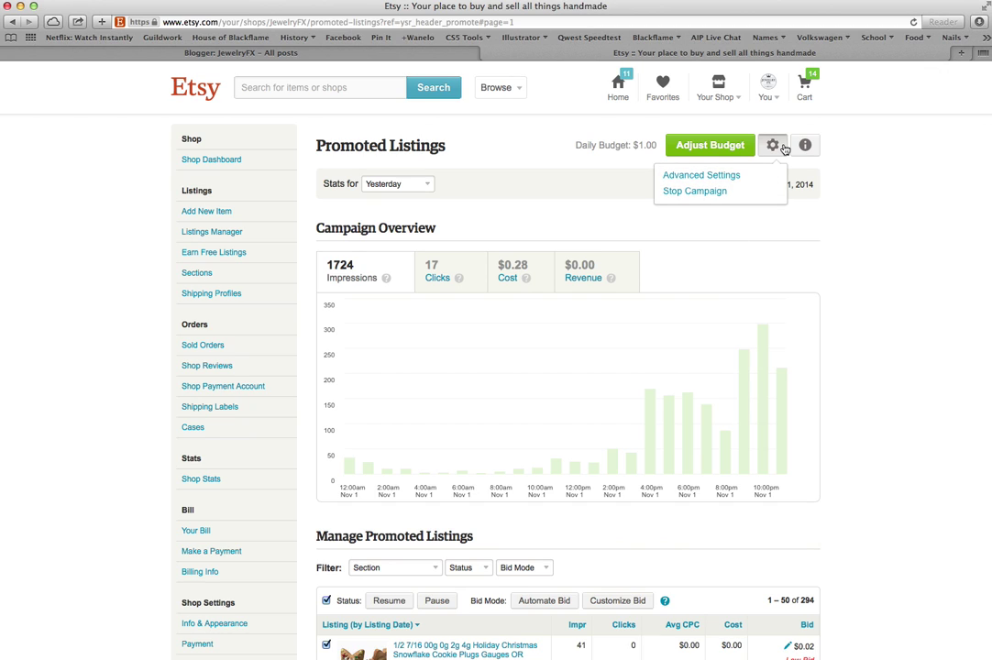
{"action": "left_click", "coordinate": [720, 177]}
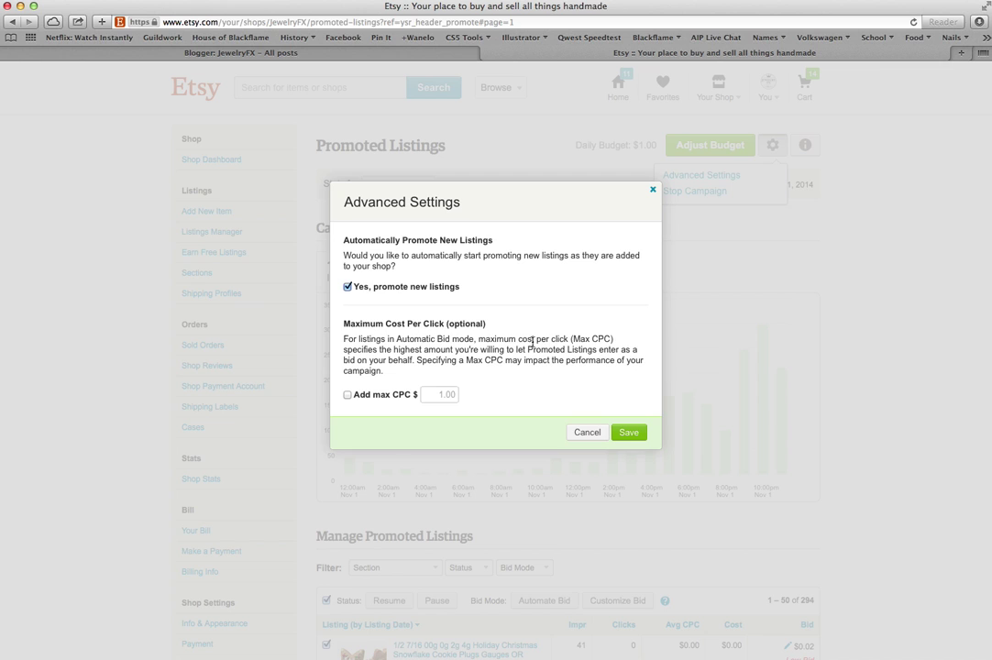
{"action": "left_click", "coordinate": [590, 434]}
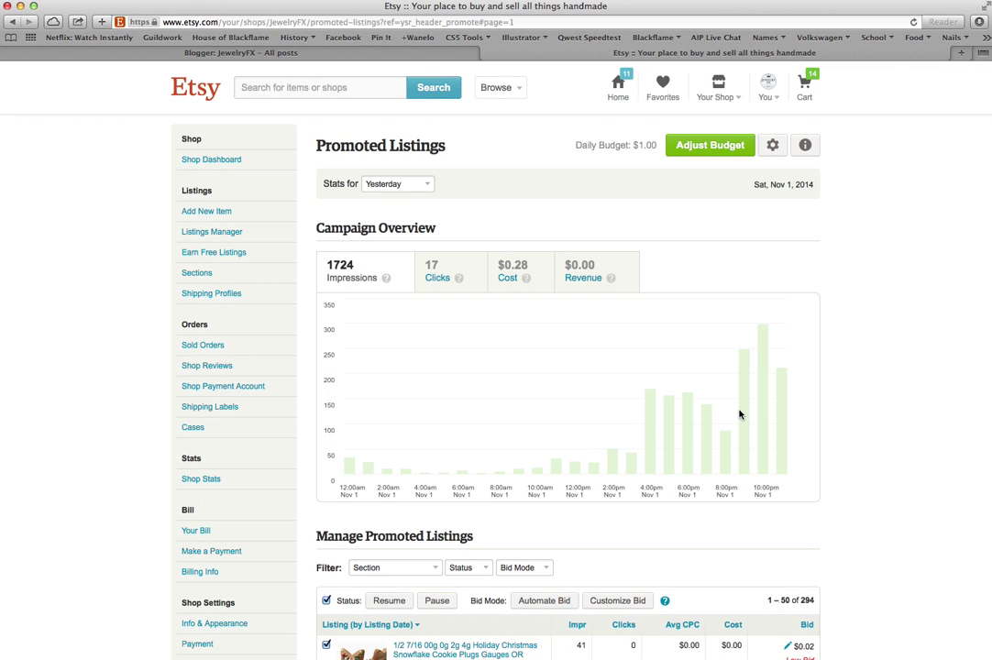
Step: Set all selected promoted listings to Automatic Bid mode
{"action": "scroll", "coordinate": [740, 412], "scroll_direction": "down", "scroll_amount": 3}
{"action": "scroll", "coordinate": [740, 412], "scroll_direction": "down", "scroll_amount": 2}
{"action": "scroll", "coordinate": [681, 415], "scroll_direction": "down", "scroll_amount": 2}
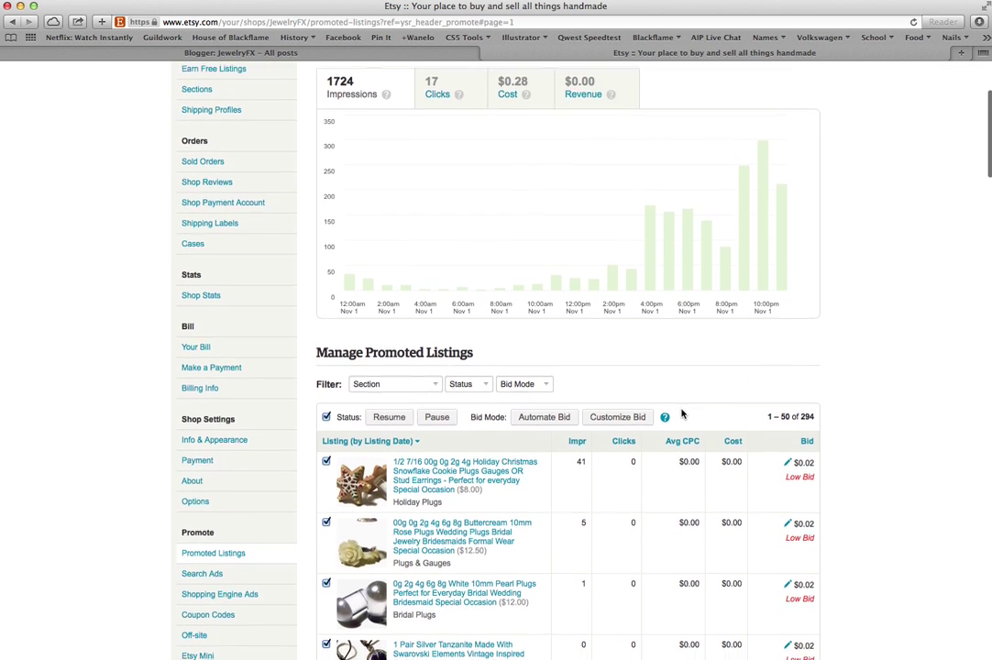
{"action": "scroll", "coordinate": [681, 415], "scroll_direction": "up", "scroll_amount": 1}
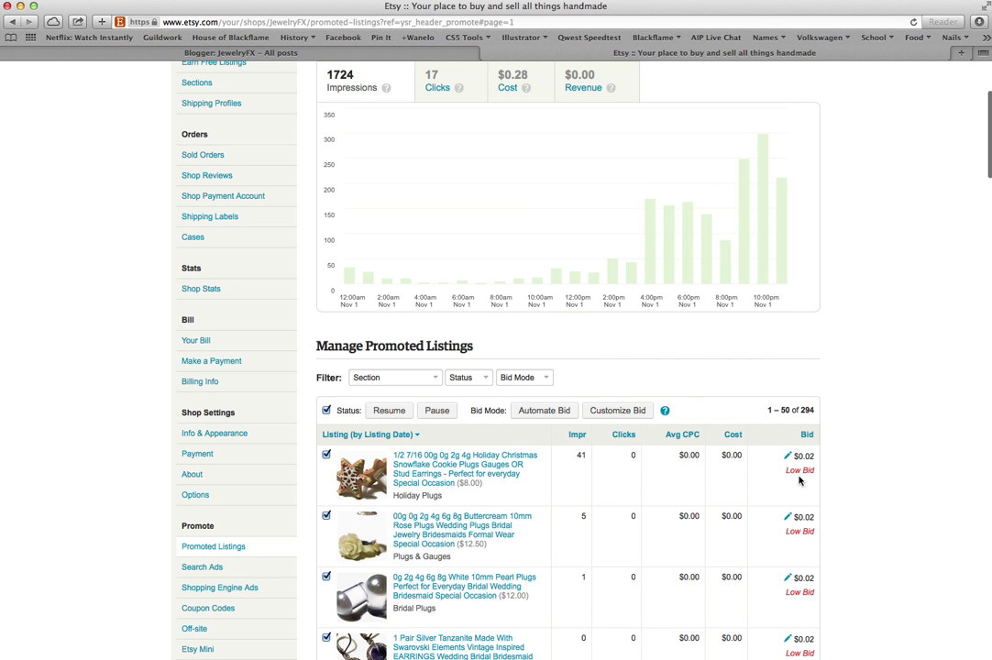
{"action": "scroll", "coordinate": [803, 470], "scroll_direction": "down", "scroll_amount": 5}
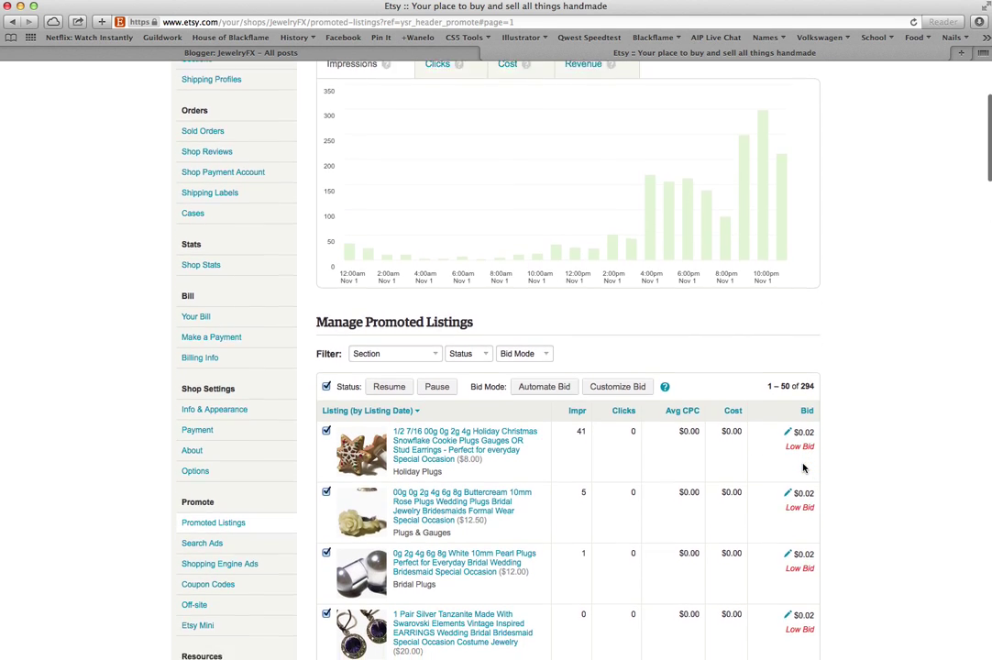
{"action": "scroll", "coordinate": [803, 469], "scroll_direction": "up", "scroll_amount": 6}
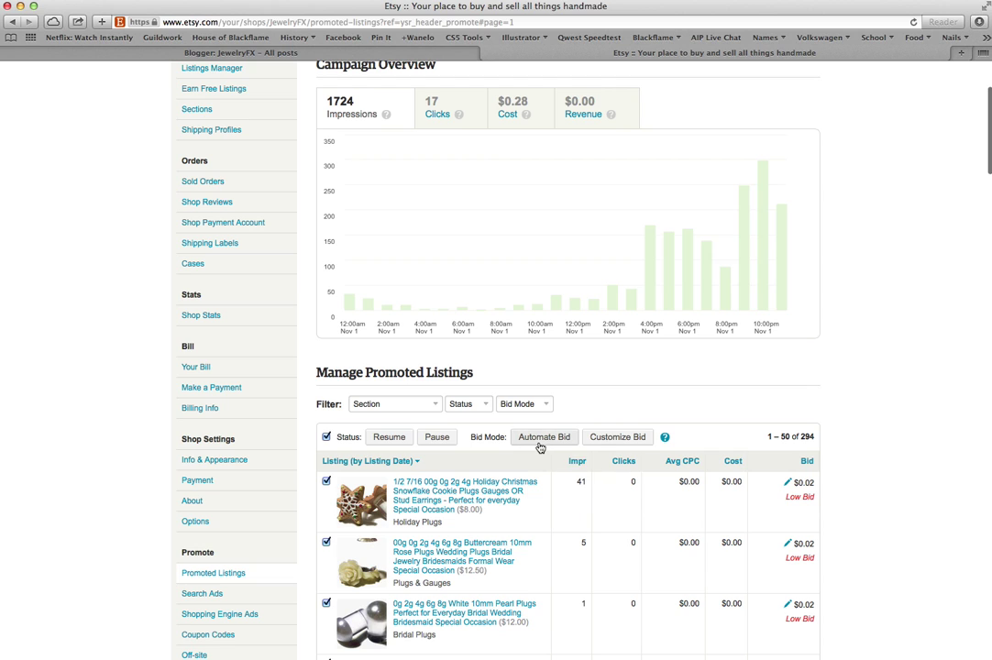
{"action": "left_click", "coordinate": [540, 445]}
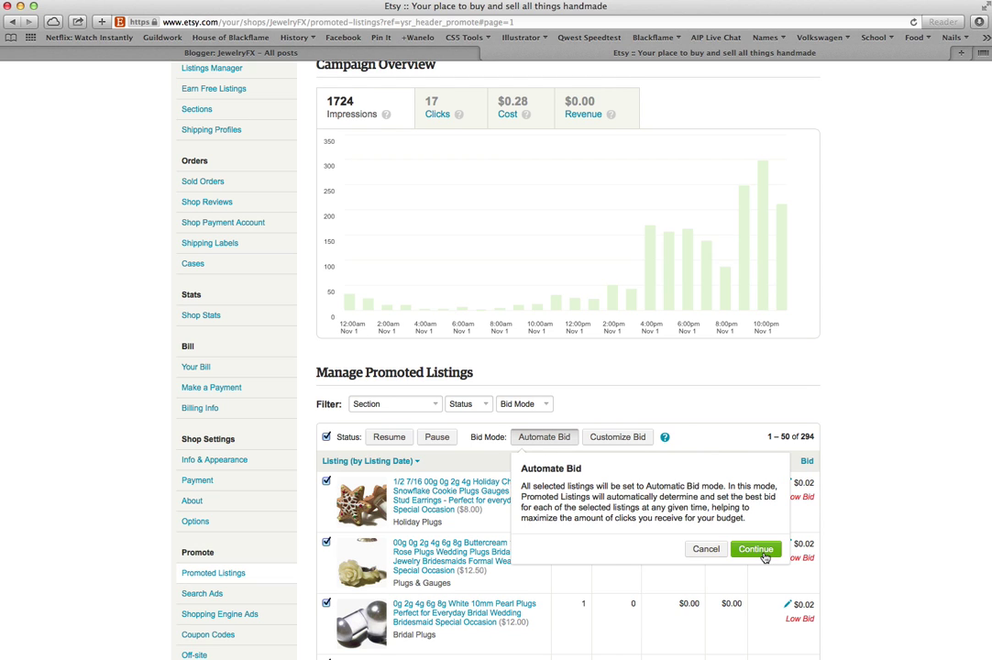
{"action": "left_click", "coordinate": [756, 549]}
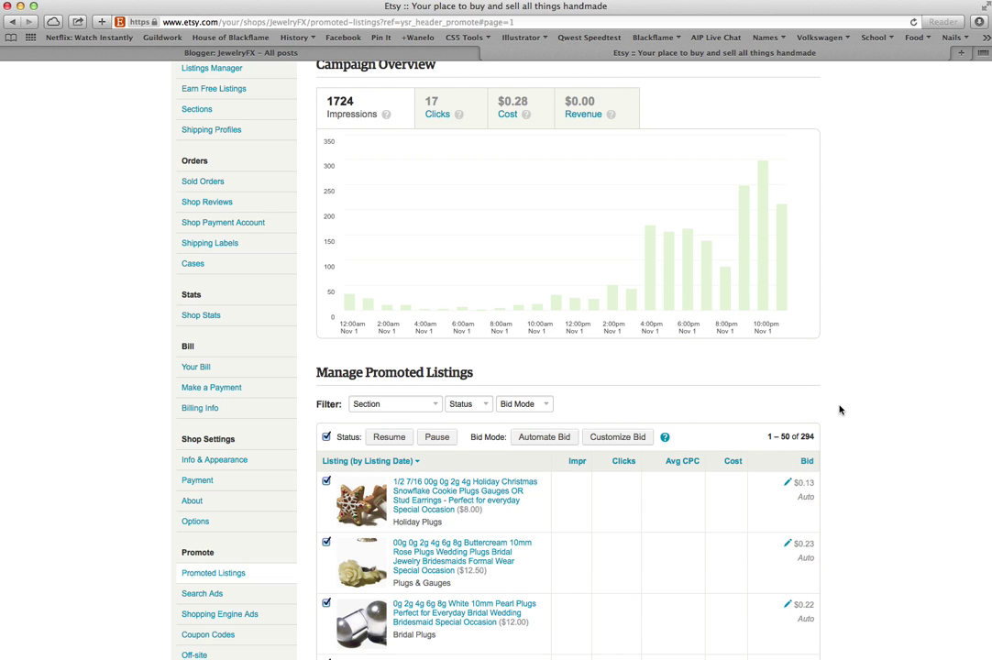
Step: Examine the automatic bid amounts assigned to the individual promoted listings
{"action": "scroll", "coordinate": [840, 410], "scroll_direction": "down", "scroll_amount": 2}
{"action": "scroll", "coordinate": [840, 410], "scroll_direction": "down", "scroll_amount": 2}
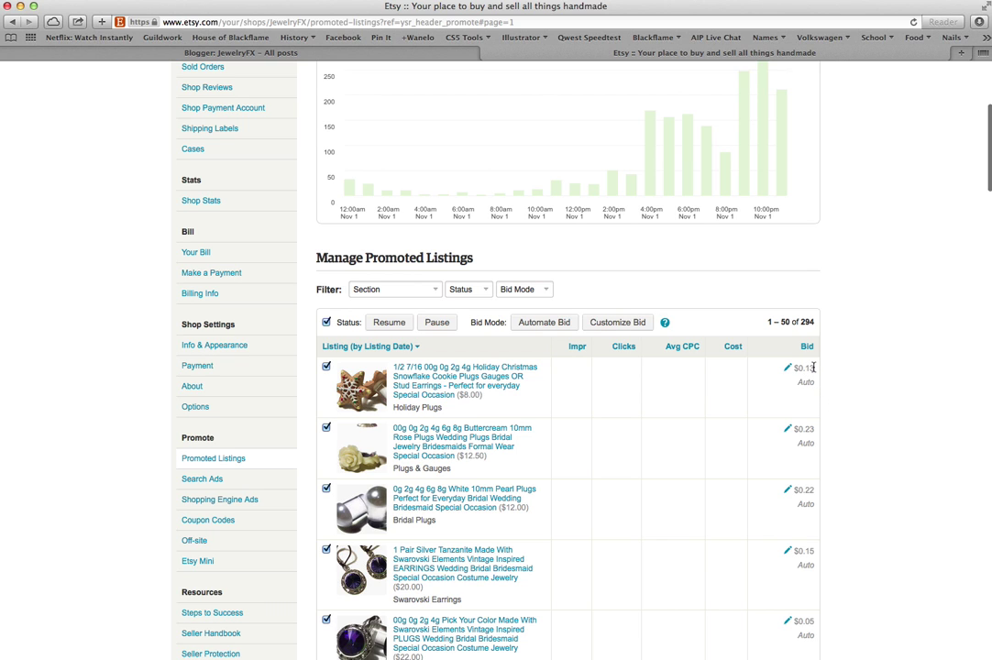
{"action": "scroll", "coordinate": [814, 371], "scroll_direction": "down", "scroll_amount": 3}
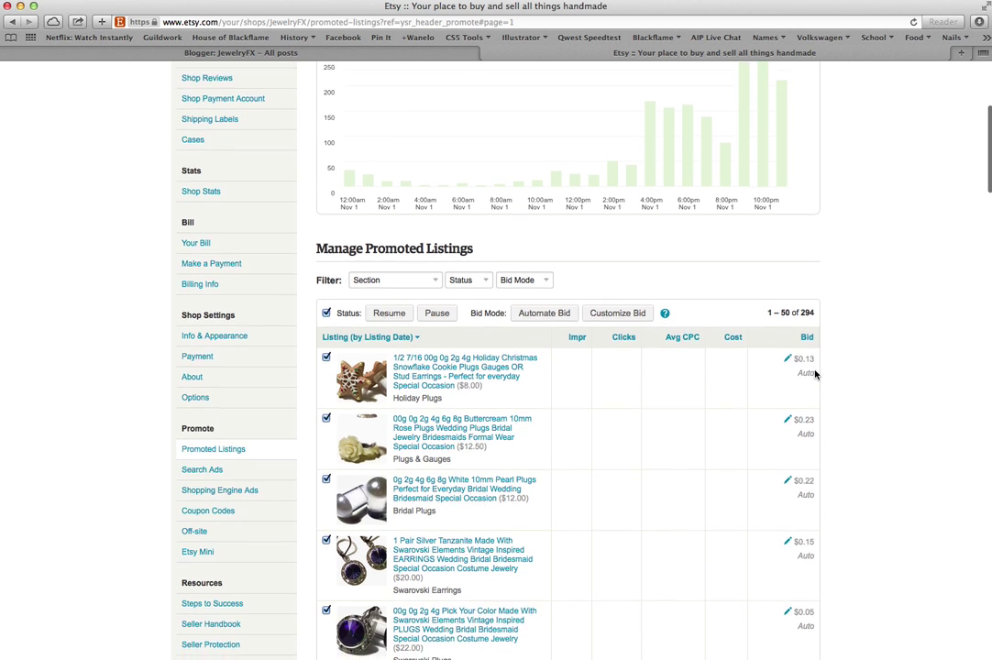
{"action": "scroll", "coordinate": [815, 375], "scroll_direction": "down", "scroll_amount": 2}
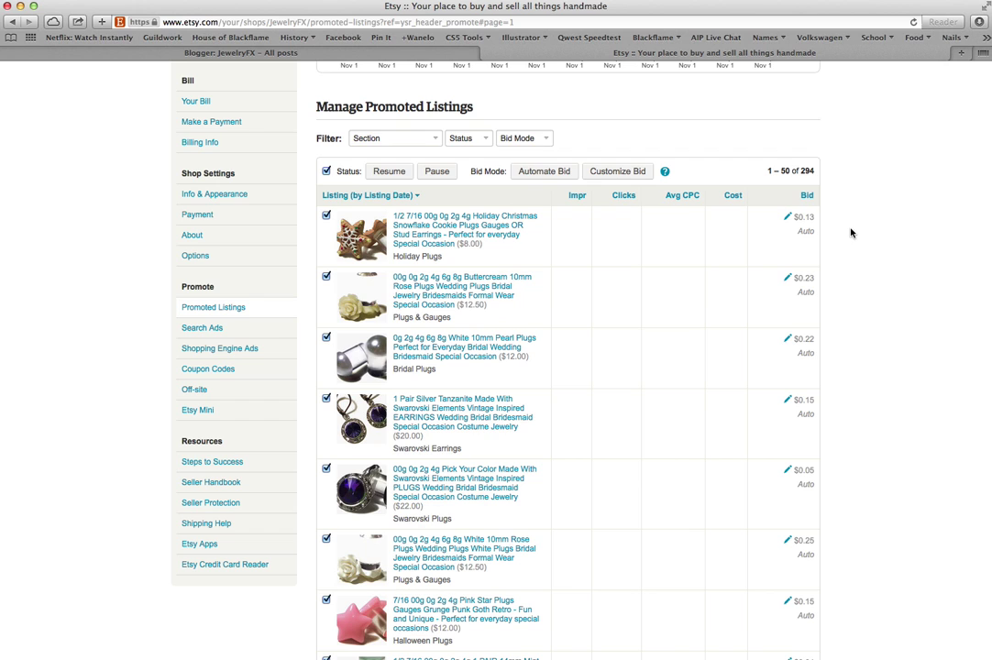
{"action": "scroll", "coordinate": [851, 233], "scroll_direction": "down", "scroll_amount": 5}
{"action": "scroll", "coordinate": [849, 234], "scroll_direction": "down", "scroll_amount": 2}
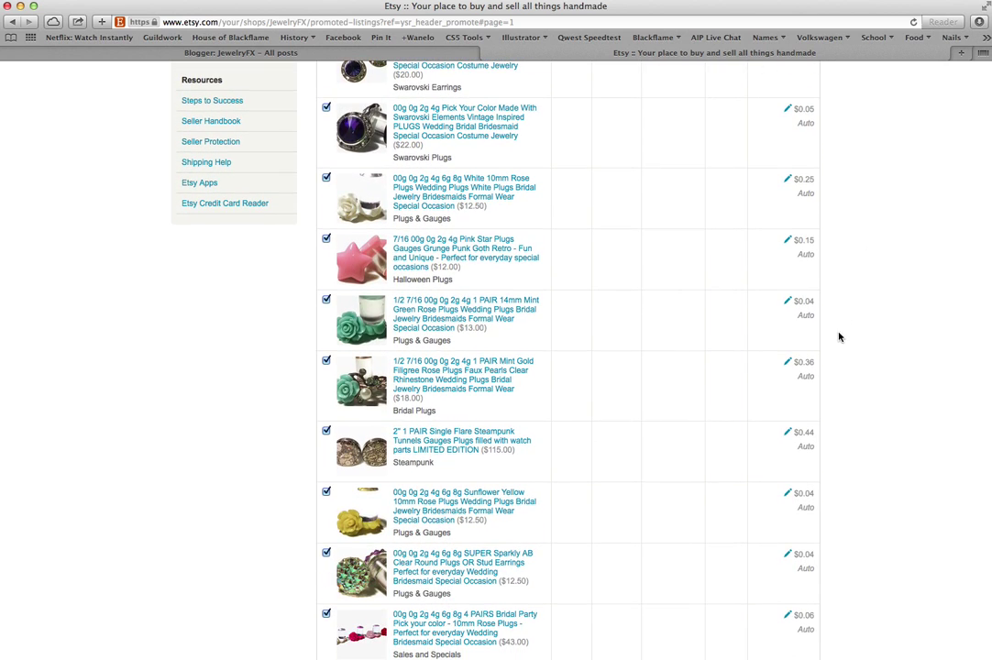
{"action": "scroll", "coordinate": [839, 337], "scroll_direction": "up", "scroll_amount": 10}
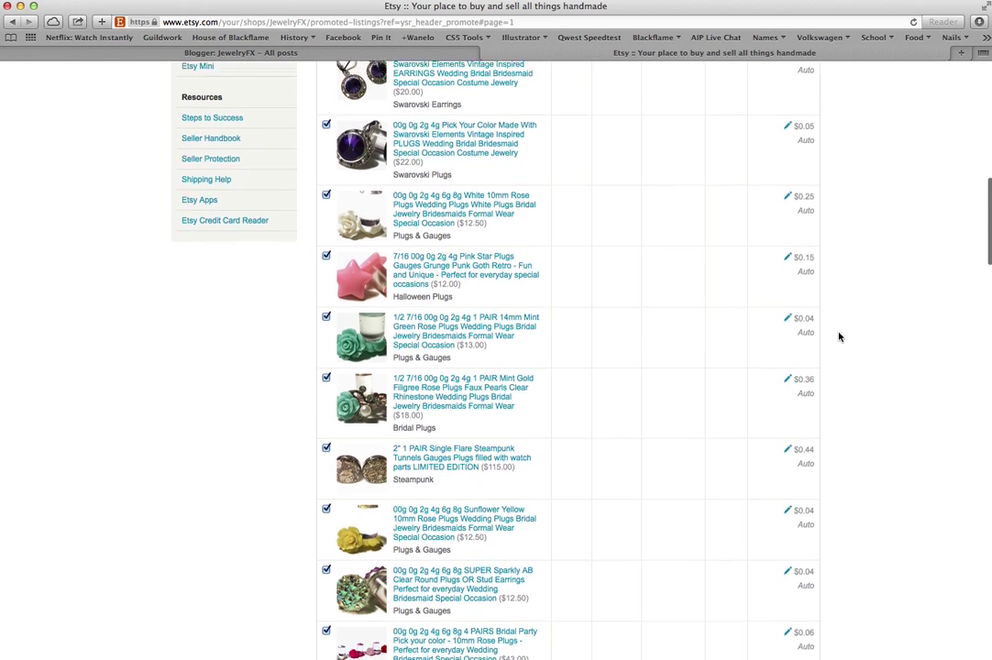
{"action": "scroll", "coordinate": [839, 337], "scroll_direction": "up", "scroll_amount": 5}
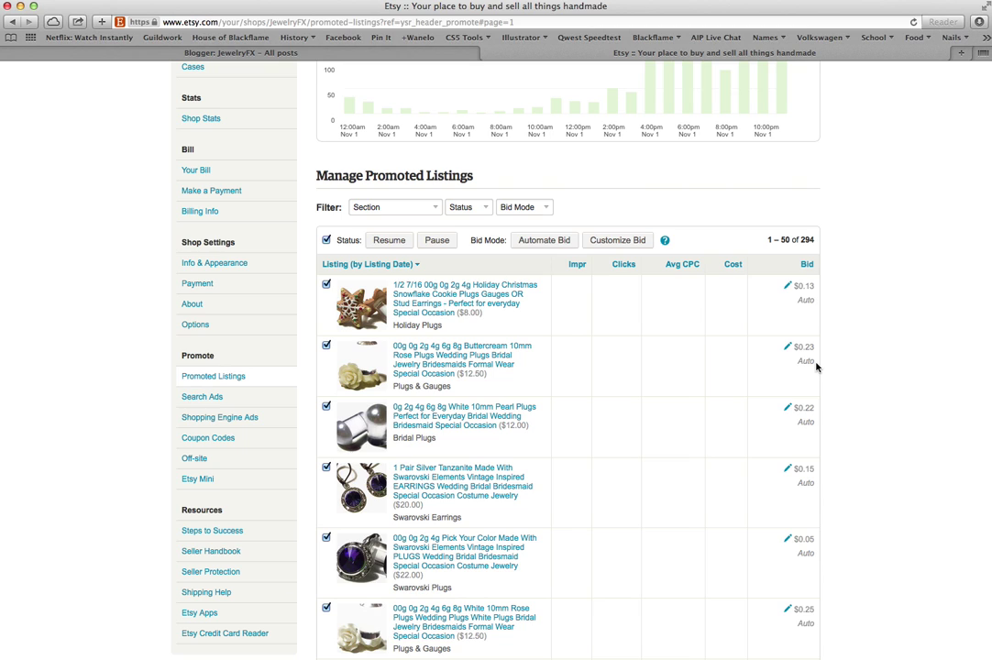
{"action": "scroll", "coordinate": [816, 368], "scroll_direction": "down", "scroll_amount": 3}
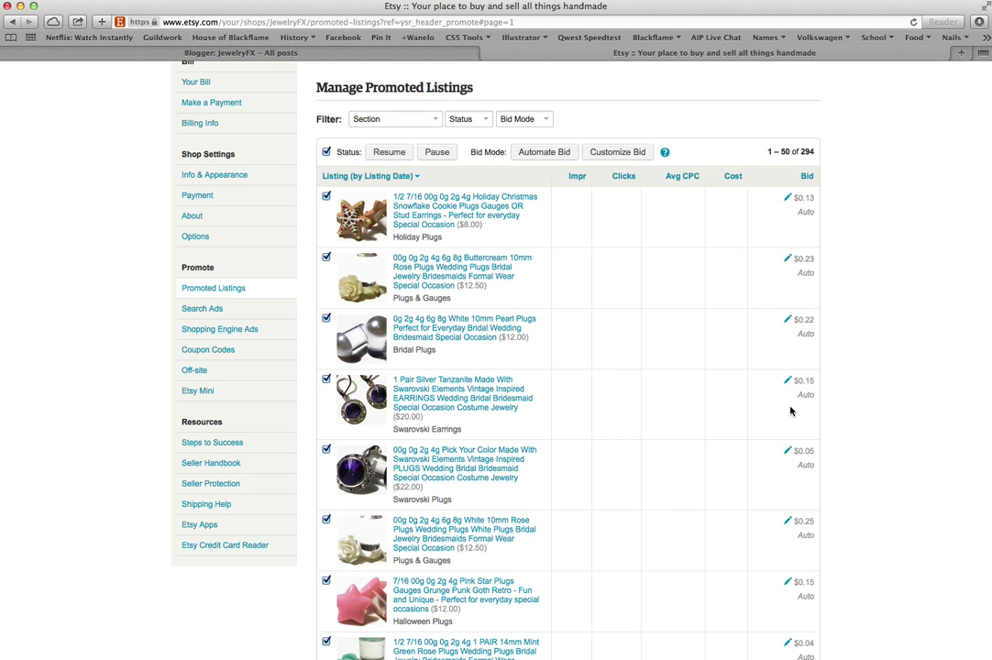
{"action": "scroll", "coordinate": [791, 410], "scroll_direction": "down", "scroll_amount": 5}
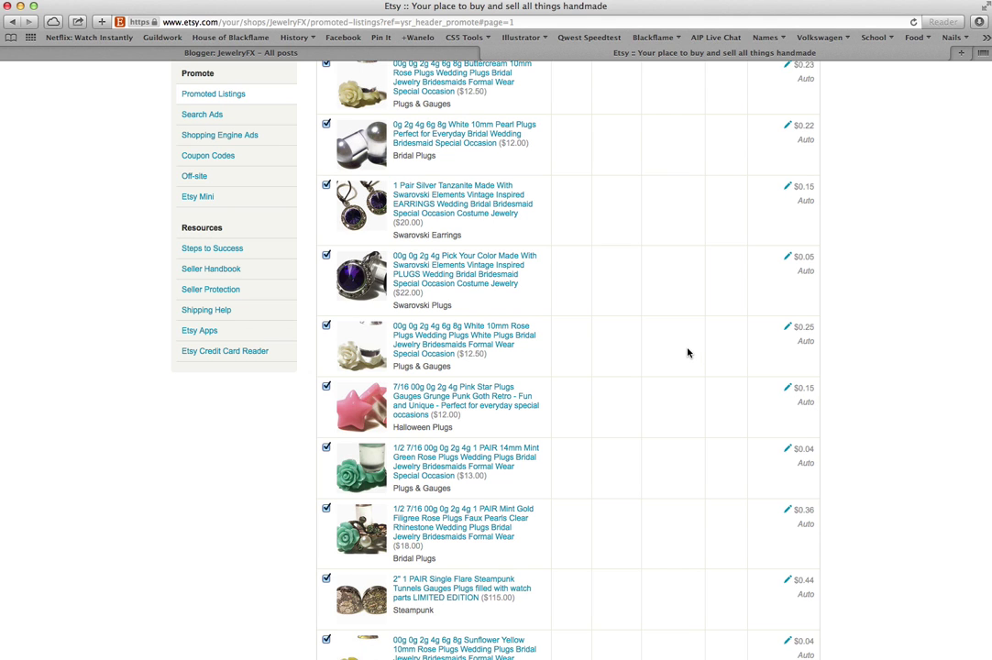
{"action": "scroll", "coordinate": [688, 353], "scroll_direction": "down", "scroll_amount": 10}
{"action": "scroll", "coordinate": [686, 351], "scroll_direction": "up", "scroll_amount": 15}
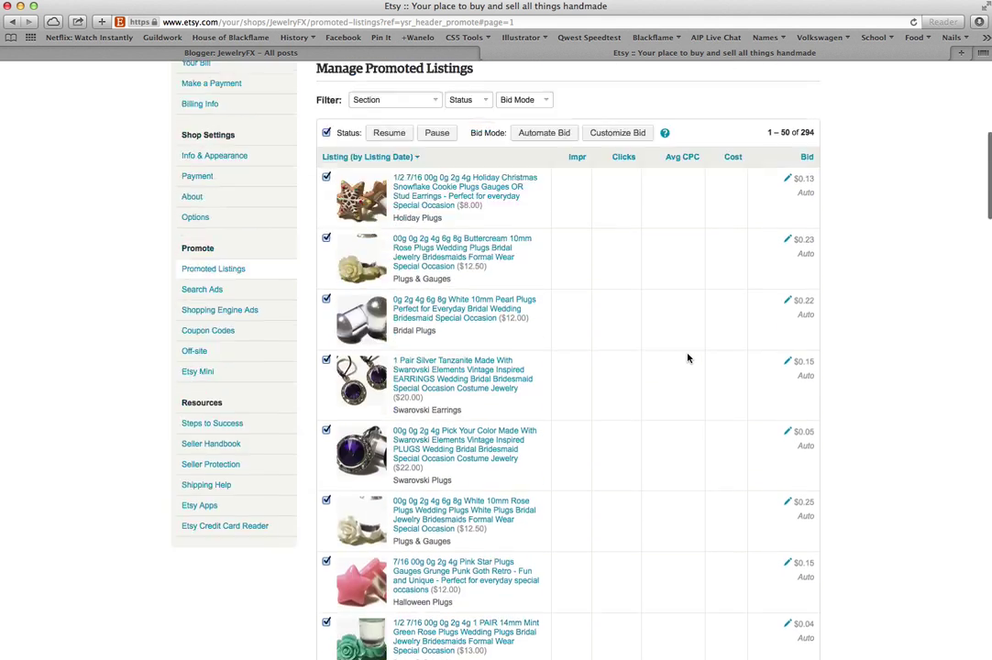
{"action": "scroll", "coordinate": [688, 356], "scroll_direction": "up", "scroll_amount": 5}
{"action": "scroll", "coordinate": [687, 355], "scroll_direction": "down", "scroll_amount": 4}
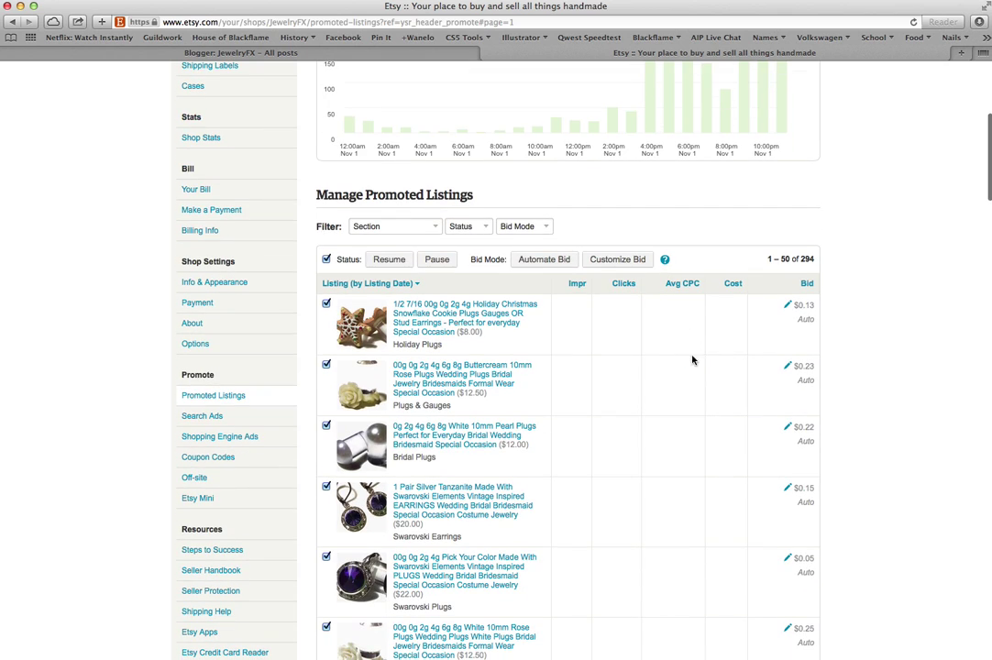
Step: Deselect all listings, turn off automatic bidding for the Holiday Christmas Snowflake Cookie Plugs listing and save a custom bid of $0.05
{"action": "left_click", "coordinate": [325, 259]}
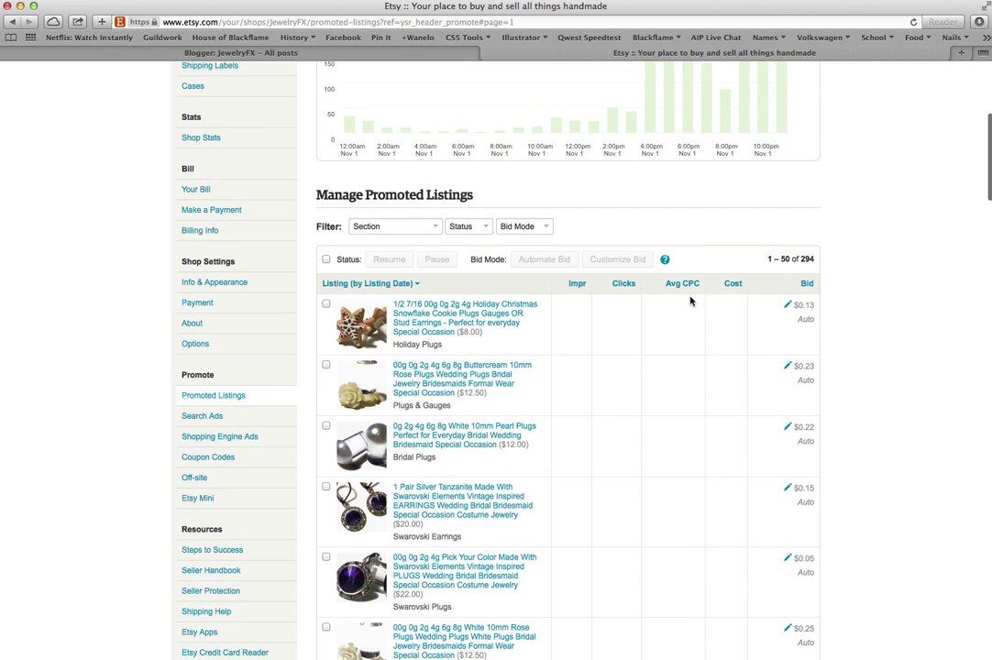
{"action": "left_click", "coordinate": [788, 306]}
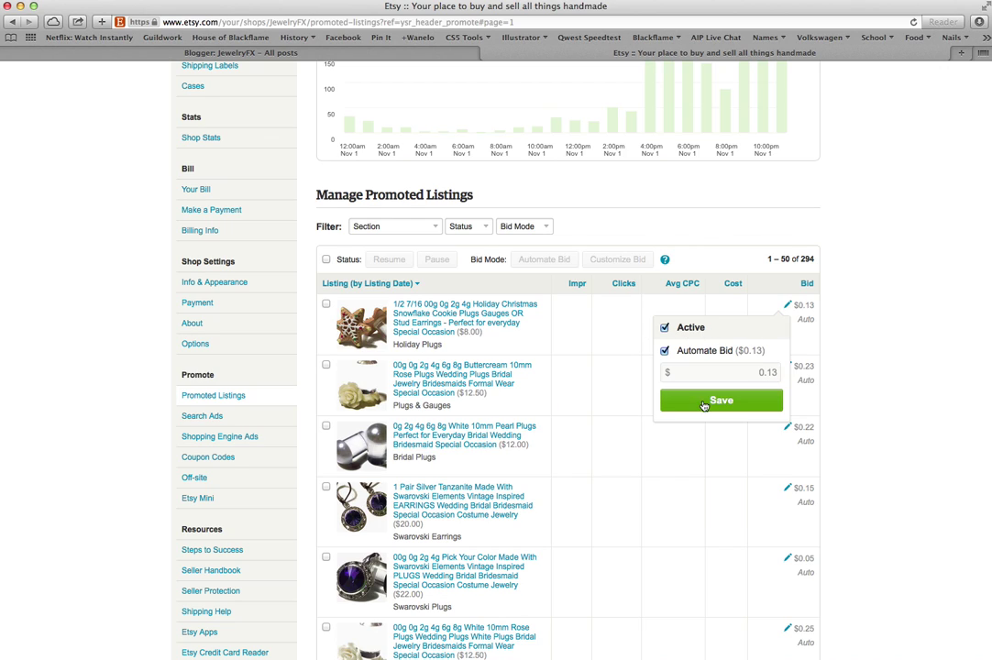
{"action": "left_click", "coordinate": [664, 352]}
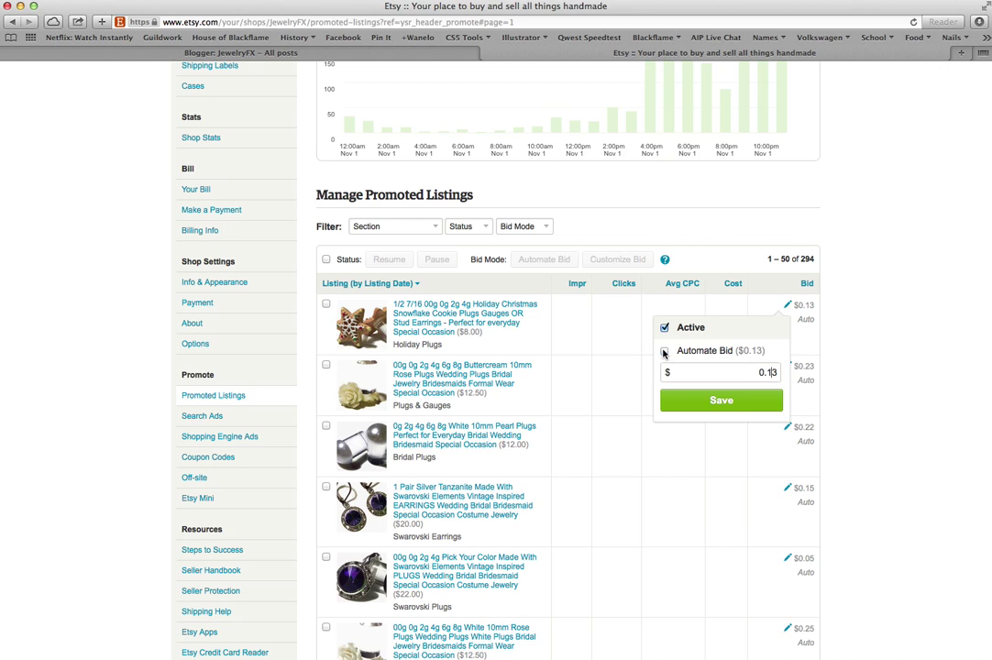
{"action": "left_click", "coordinate": [777, 372]}
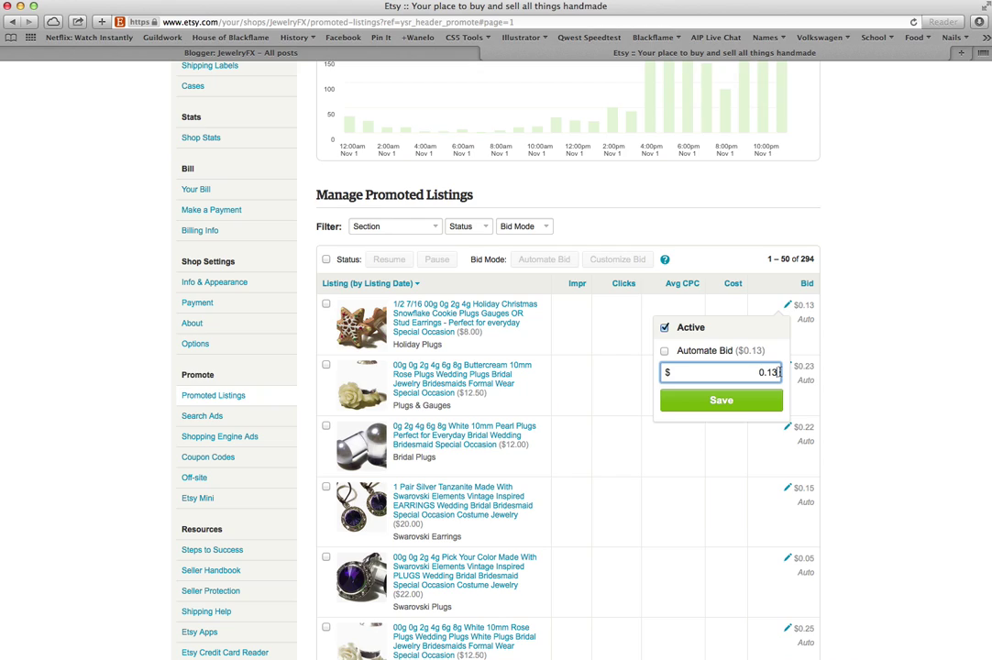
{"action": "key", "text": "BackSpace"}
{"action": "type", "text": "05"}
{"action": "left_click", "coordinate": [766, 402]}
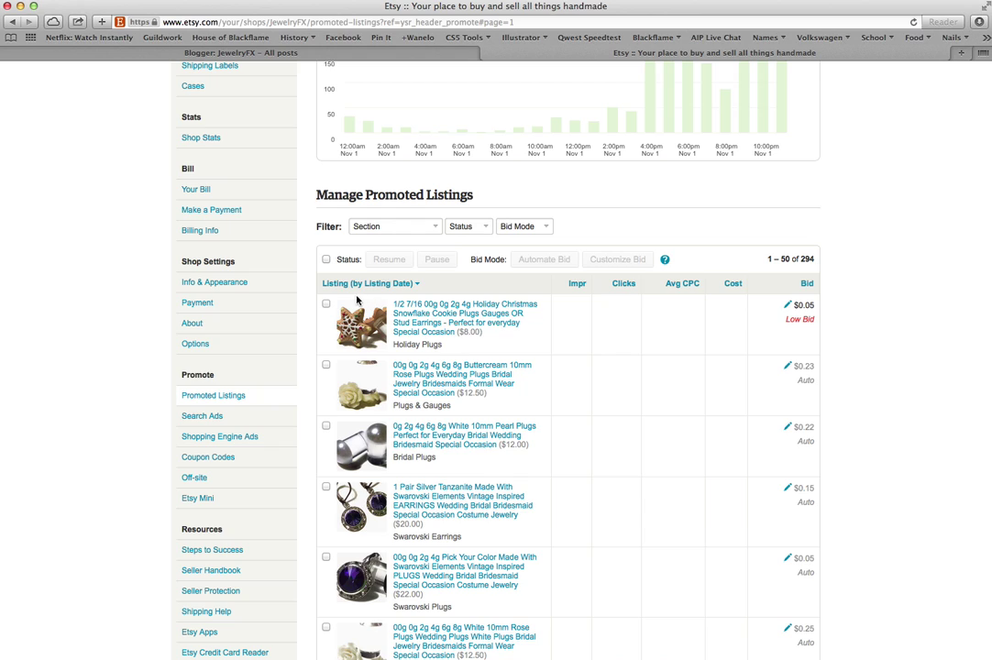
Step: Select the first three listings (snowflake cookie, buttercream rose and white pearl plugs) and apply a custom bid of $0.08 to them
{"action": "left_click", "coordinate": [326, 303]}
{"action": "left_click", "coordinate": [326, 365]}
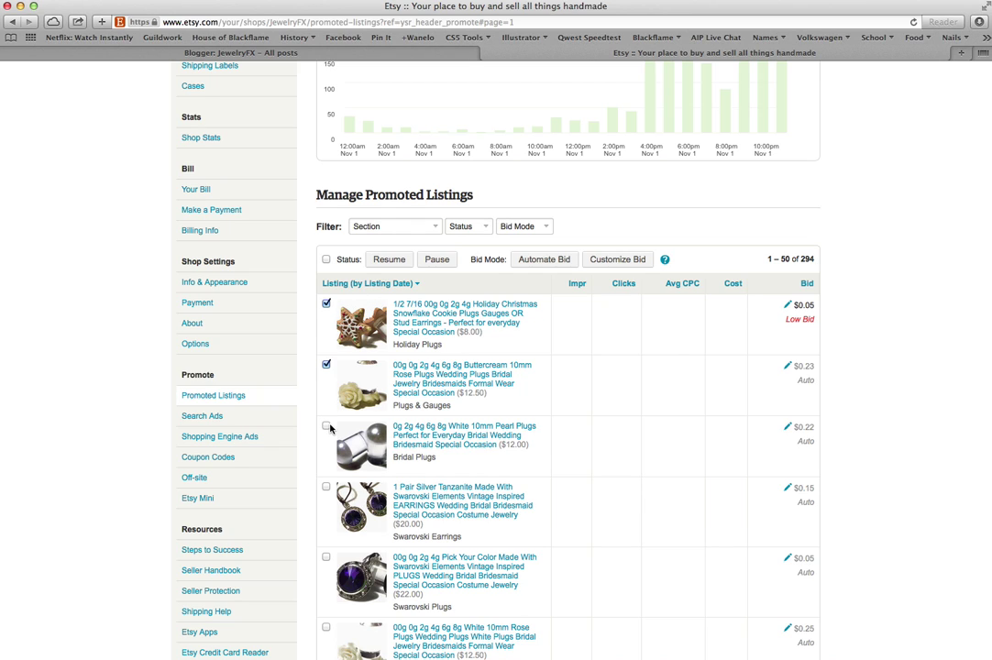
{"action": "left_click", "coordinate": [325, 427]}
{"action": "left_click", "coordinate": [627, 261]}
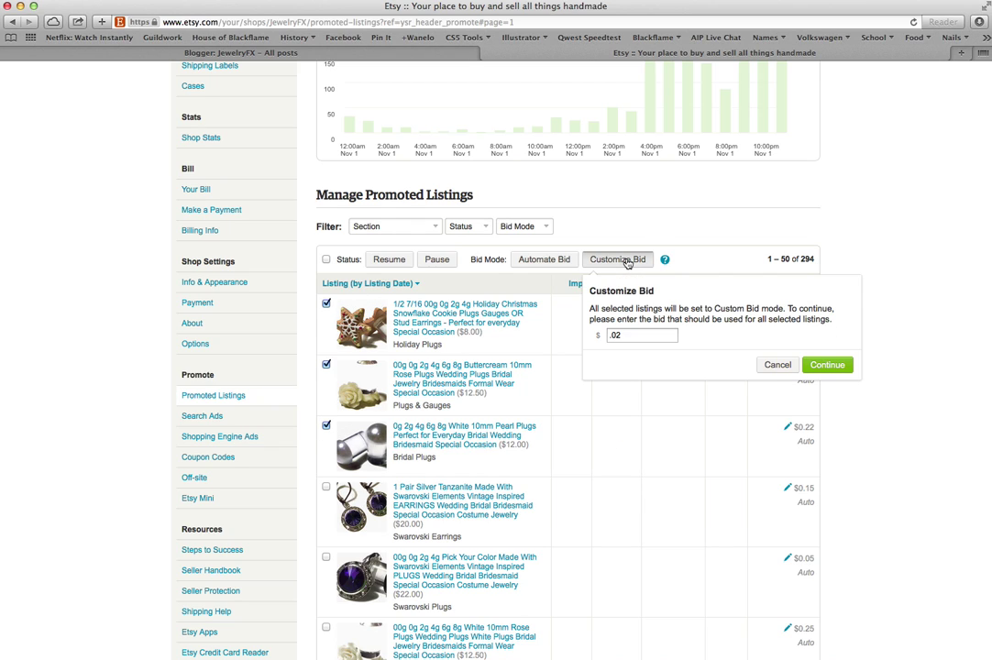
{"action": "left_click", "coordinate": [650, 336]}
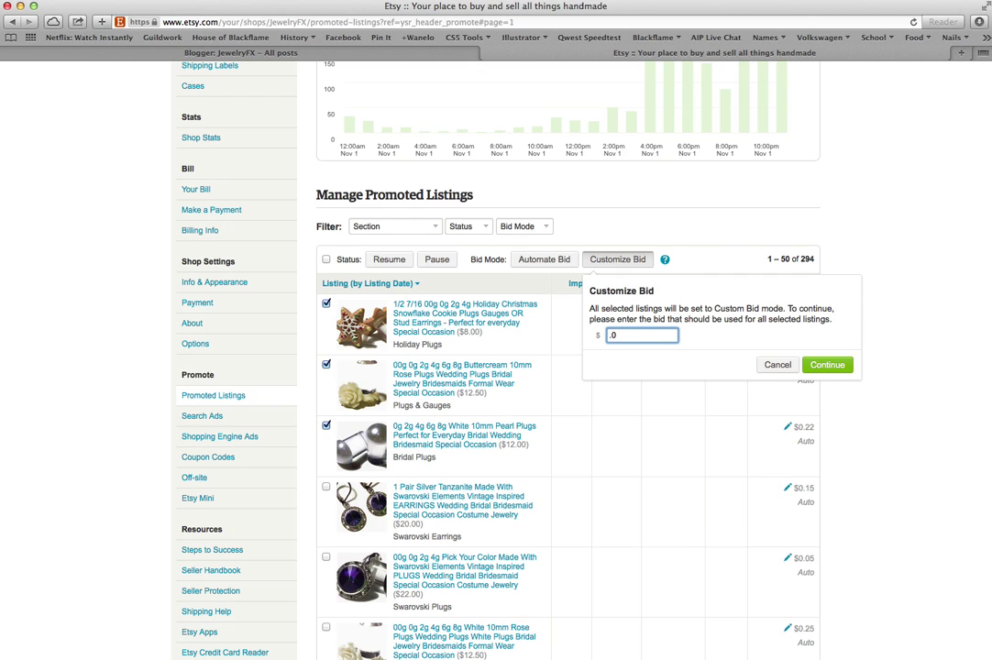
{"action": "type", "text": "8"}
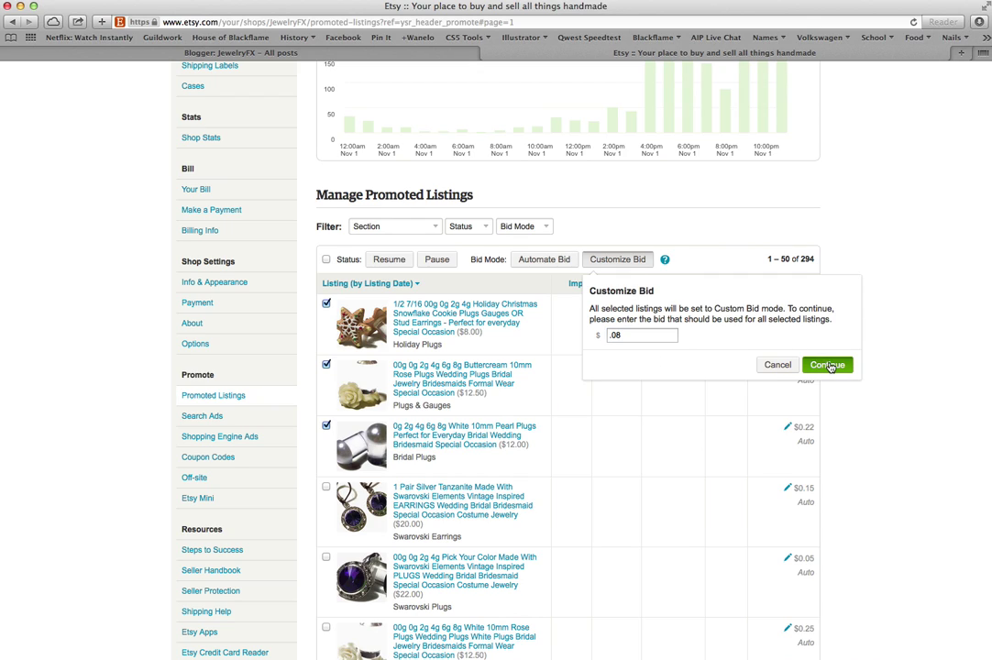
{"action": "left_click", "coordinate": [825, 364]}
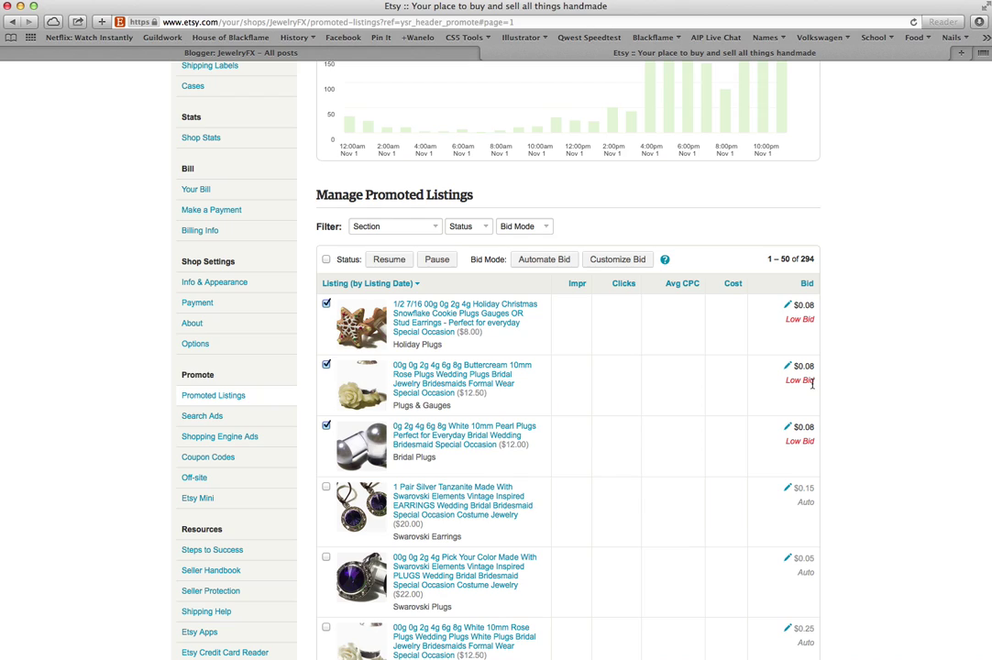
Step: Select all listings on the page, apply a custom bid of $0.08 to them and check the bids down the list
{"action": "left_click", "coordinate": [326, 260]}
{"action": "left_click", "coordinate": [623, 261]}
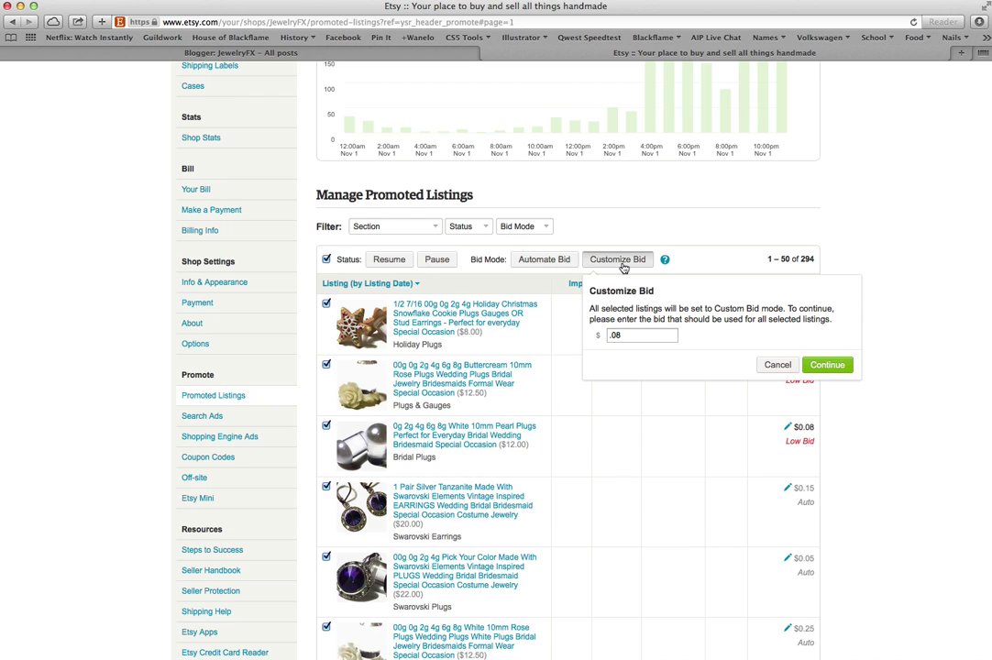
{"action": "left_click", "coordinate": [646, 333]}
{"action": "left_click", "coordinate": [851, 369]}
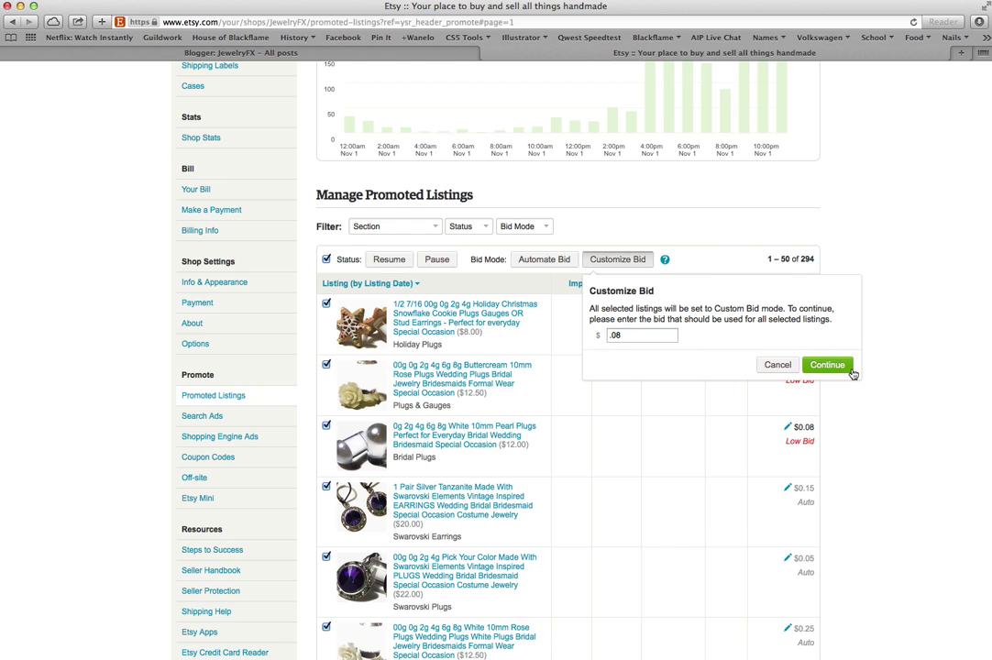
{"action": "scroll", "coordinate": [738, 369], "scroll_direction": "down", "scroll_amount": 15}
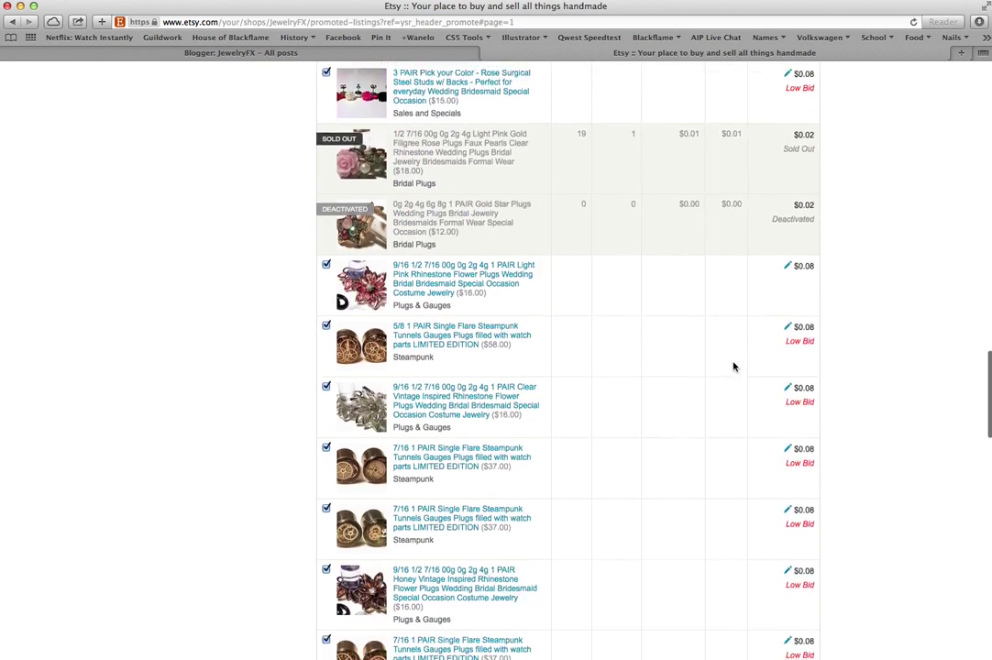
Step: Go to page 2 of the promoted listings and apply a custom bid of $0.03 to all selected listings
{"action": "scroll", "coordinate": [732, 365], "scroll_direction": "down", "scroll_amount": 10}
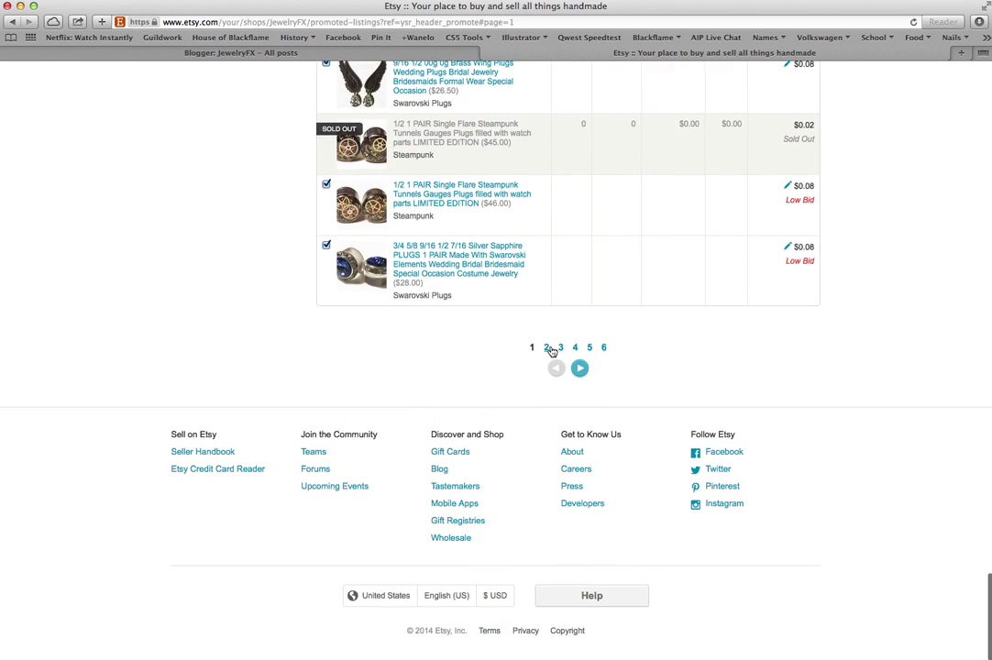
{"action": "left_click", "coordinate": [551, 348]}
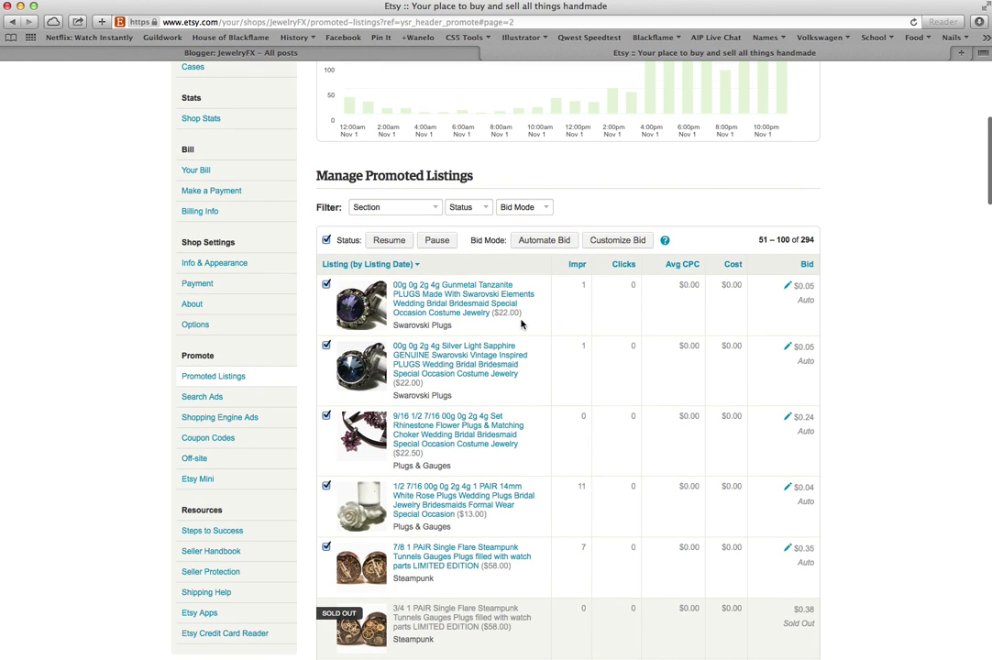
{"action": "scroll", "coordinate": [568, 326], "scroll_direction": "down", "scroll_amount": 6}
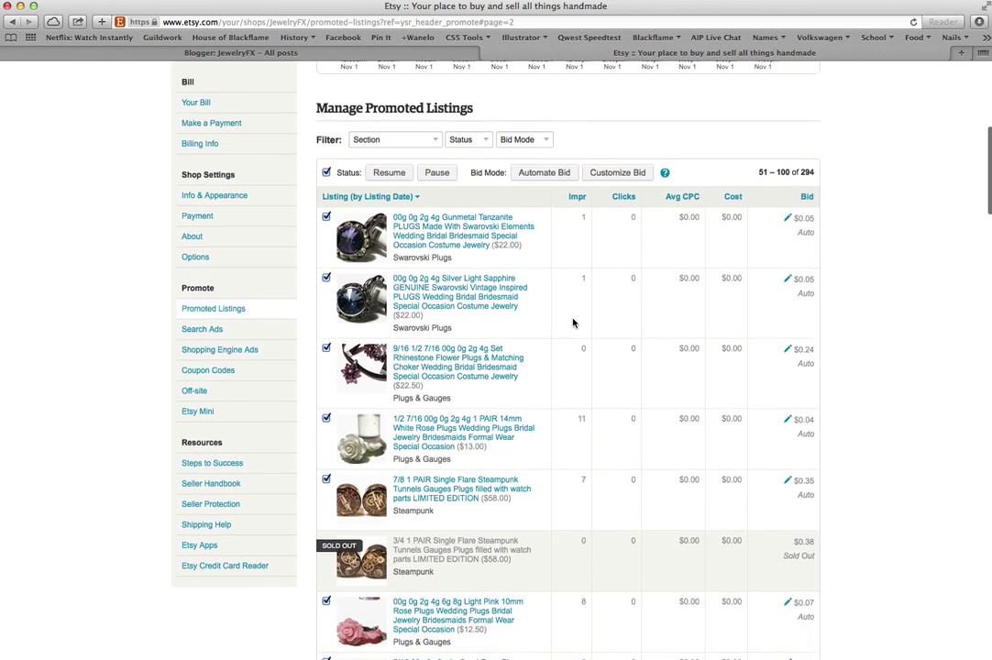
{"action": "scroll", "coordinate": [570, 322], "scroll_direction": "up", "scroll_amount": 3}
{"action": "left_click", "coordinate": [622, 171]}
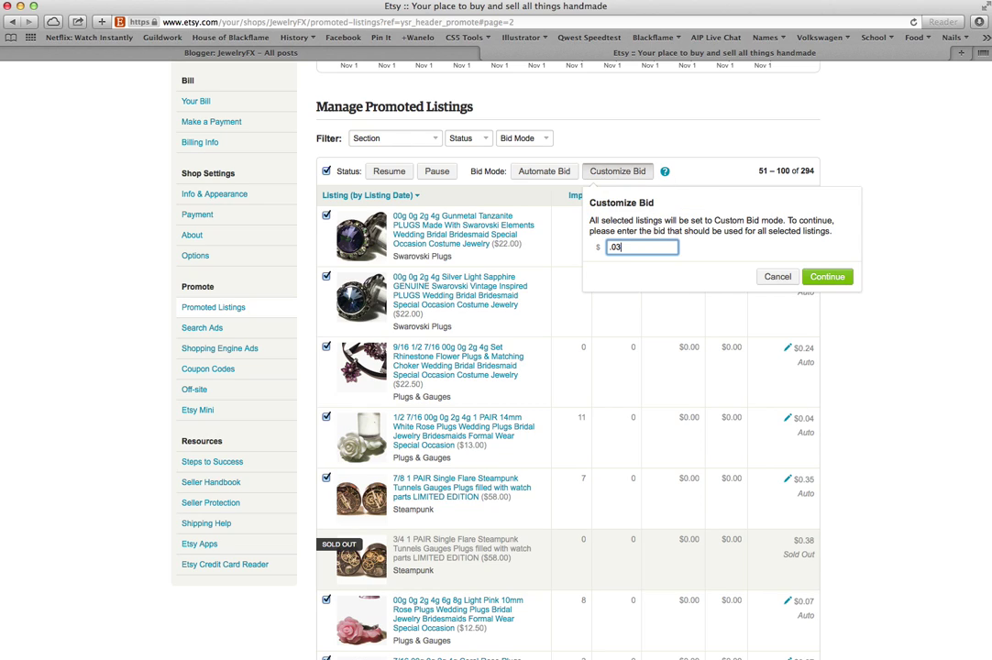
{"action": "left_click", "coordinate": [827, 277]}
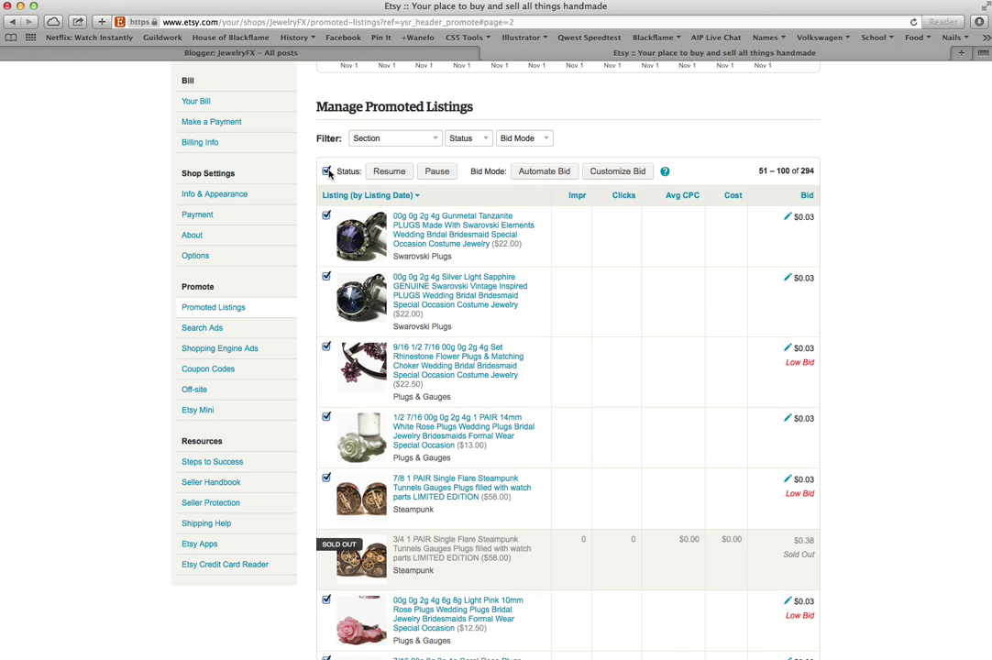
Step: Check the bulk automatic and custom bid options and the Gunmetal Tanzanite plugs listing's bid editor without saving any change
{"action": "left_click", "coordinate": [559, 173]}
{"action": "left_click", "coordinate": [719, 286]}
{"action": "left_click", "coordinate": [587, 173]}
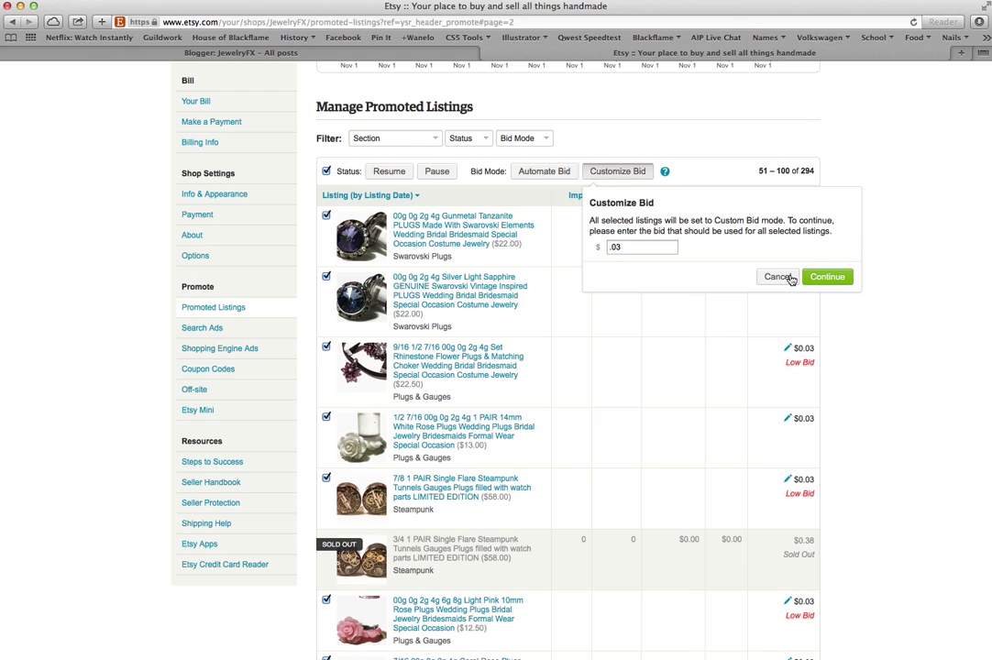
{"action": "left_click", "coordinate": [645, 247]}
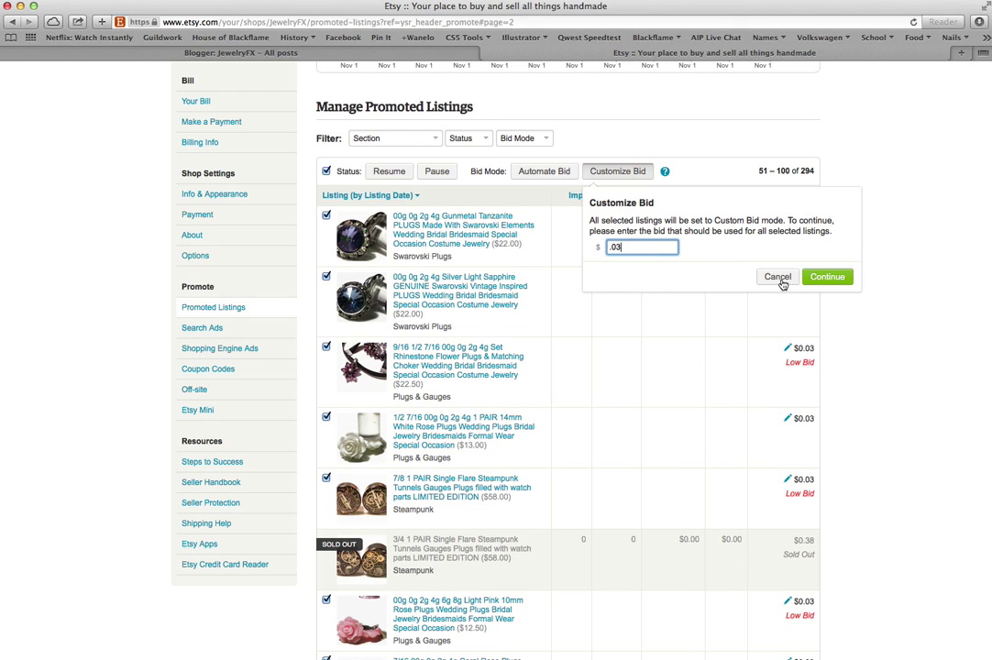
{"action": "left_click", "coordinate": [779, 278]}
{"action": "left_click", "coordinate": [788, 220]}
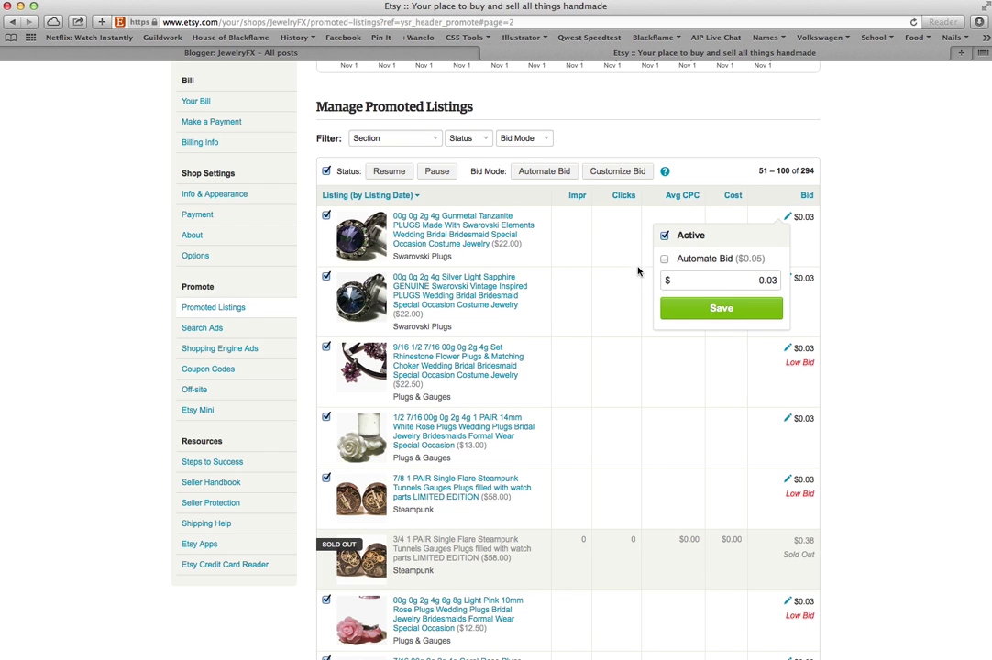
{"action": "left_click", "coordinate": [607, 249]}
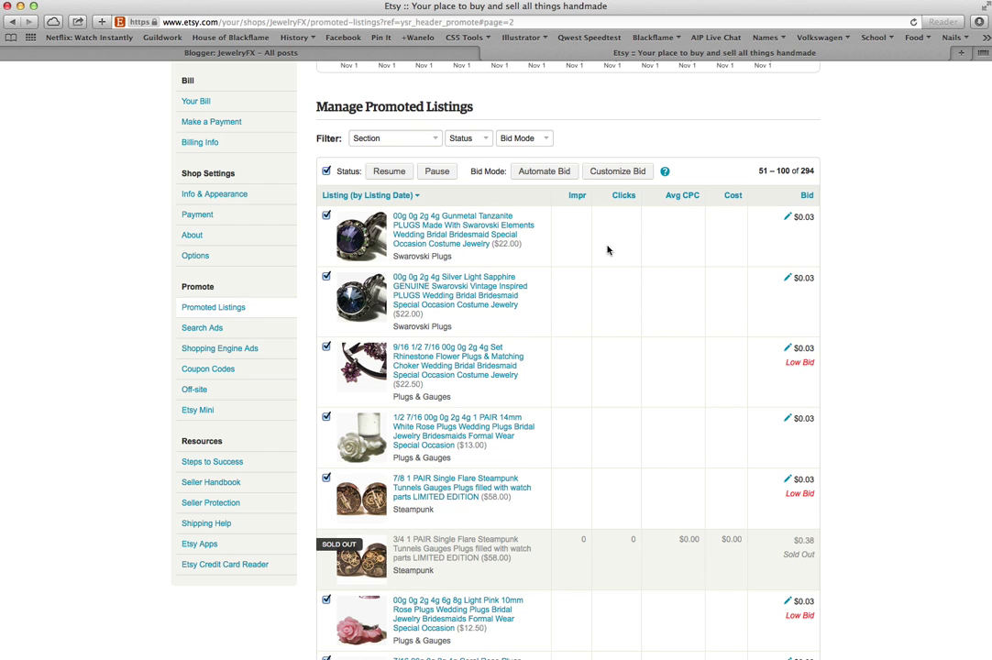
Step: Enable a maximum cost per click of $0.02 in the campaign's Advanced Settings and save it
{"action": "scroll", "coordinate": [642, 292], "scroll_direction": "up", "scroll_amount": 5}
{"action": "scroll", "coordinate": [642, 293], "scroll_direction": "up", "scroll_amount": 1}
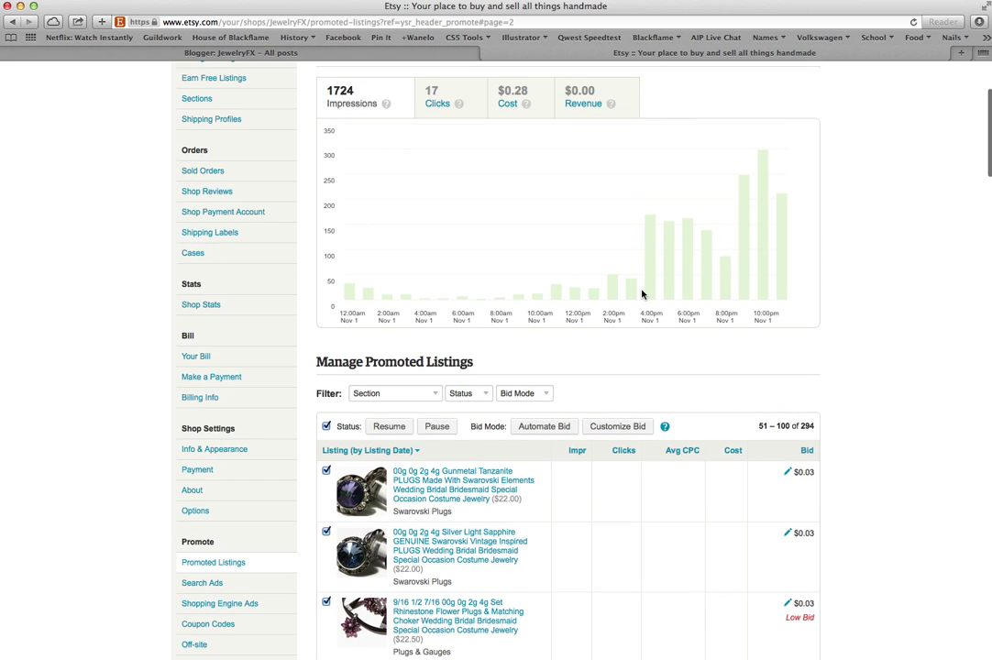
{"action": "scroll", "coordinate": [642, 293], "scroll_direction": "up", "scroll_amount": 5}
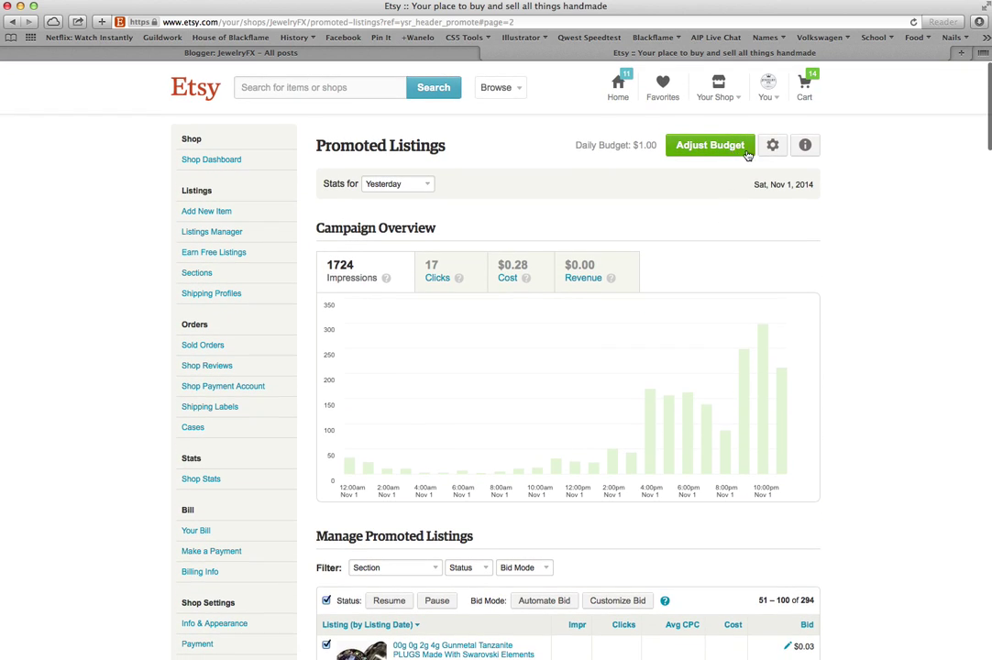
{"action": "scroll", "coordinate": [667, 255], "scroll_direction": "down", "scroll_amount": 3}
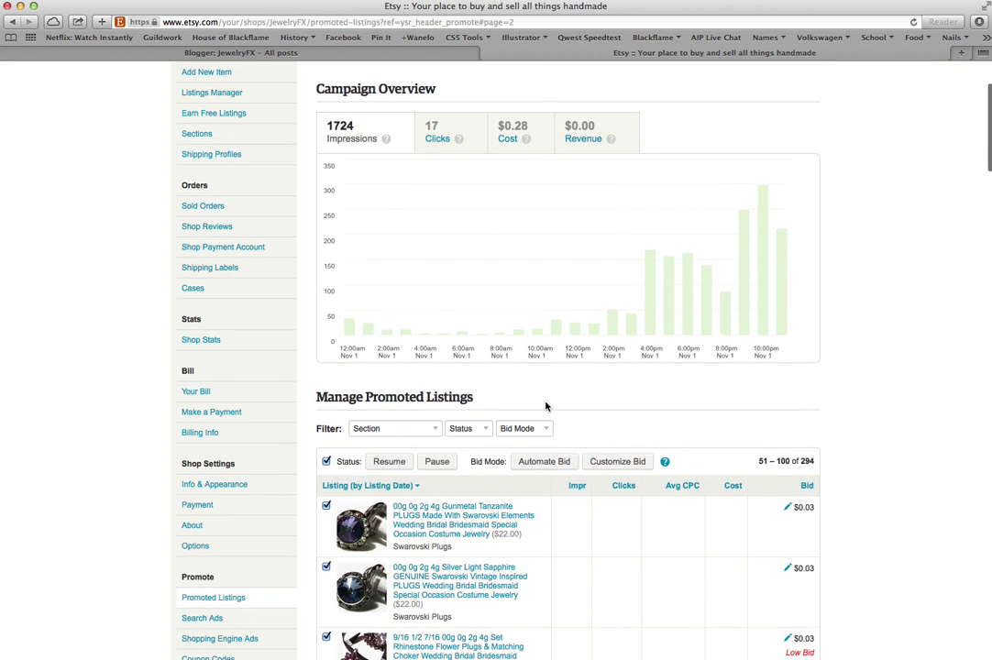
{"action": "scroll", "coordinate": [742, 373], "scroll_direction": "up", "scroll_amount": 3}
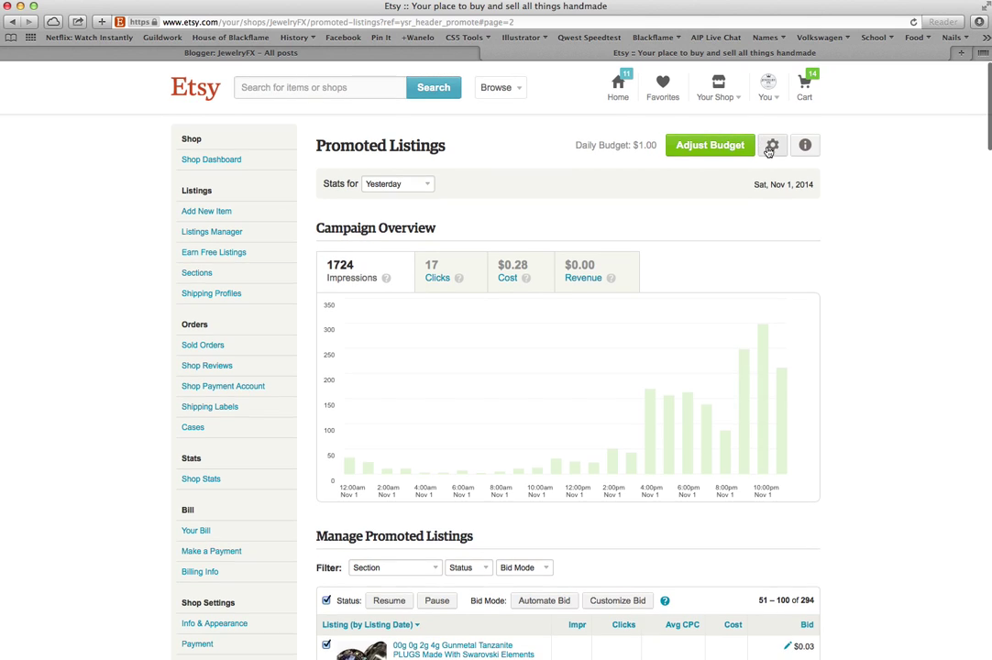
{"action": "left_click", "coordinate": [770, 147]}
{"action": "left_click", "coordinate": [729, 177]}
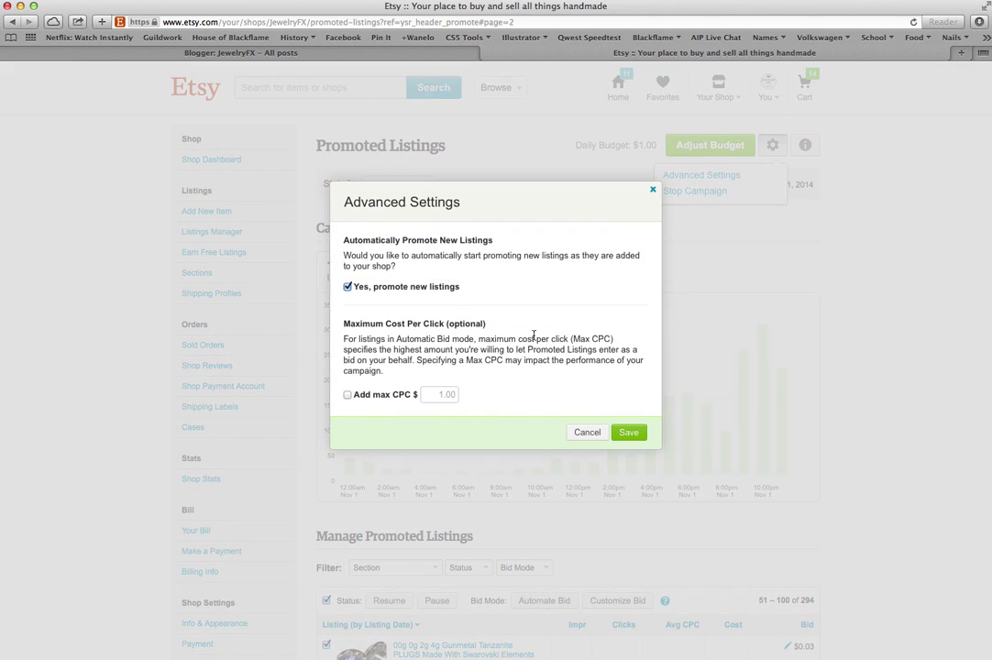
{"action": "left_click", "coordinate": [376, 395]}
{"action": "left_click", "coordinate": [443, 395]}
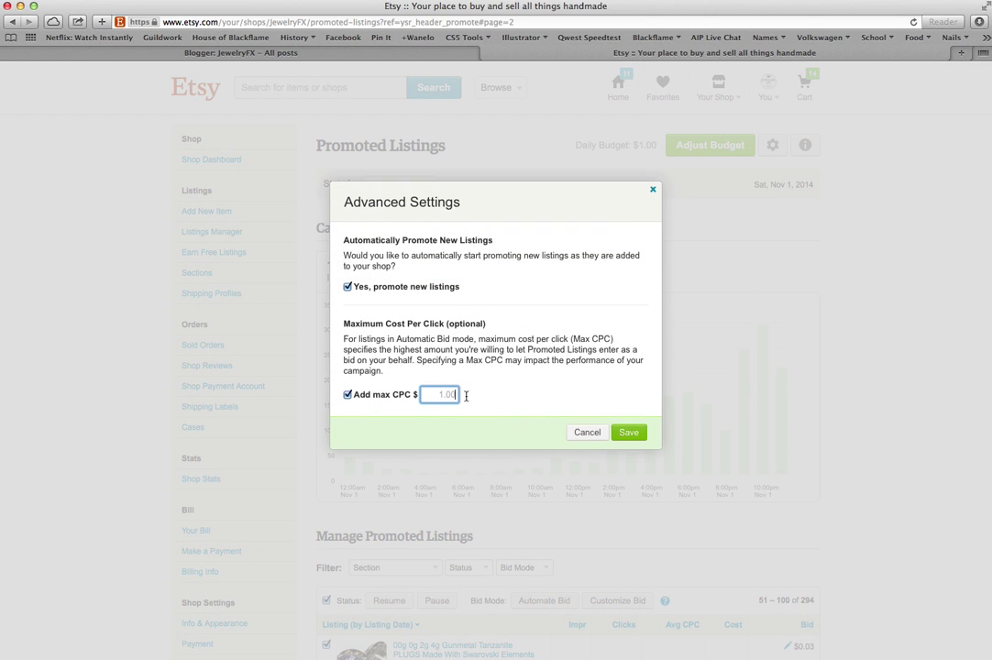
{"action": "type", "text": ".02"}
{"action": "left_click", "coordinate": [636, 433]}
Step: Switch all selected listings on page 2 to automatic bidding and check the bids down the list
{"action": "scroll", "coordinate": [641, 439], "scroll_direction": "down", "scroll_amount": 10}
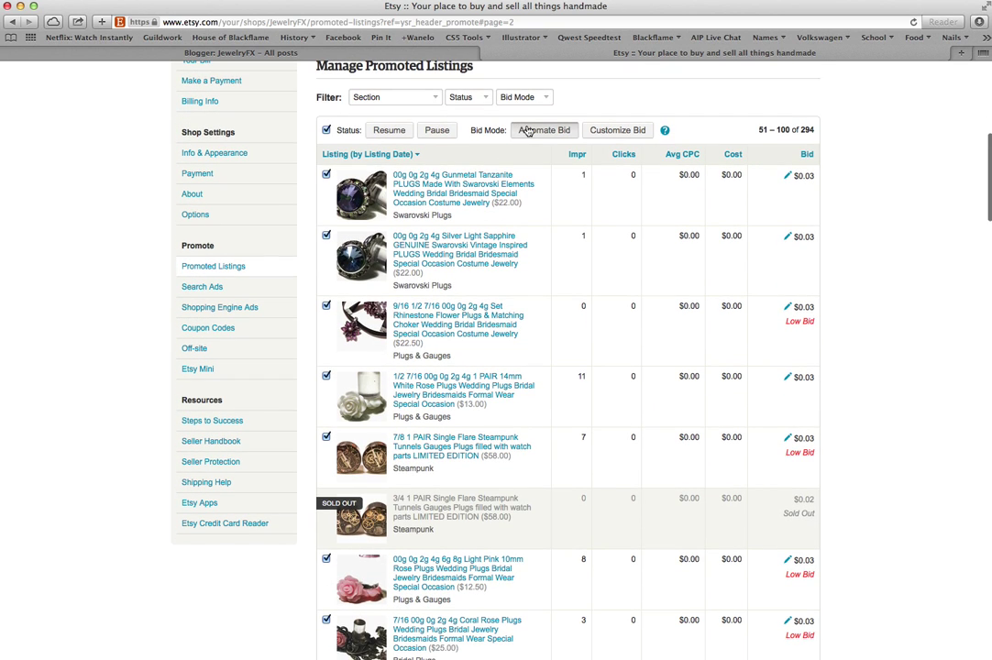
{"action": "left_click", "coordinate": [541, 131]}
{"action": "left_click", "coordinate": [755, 243]}
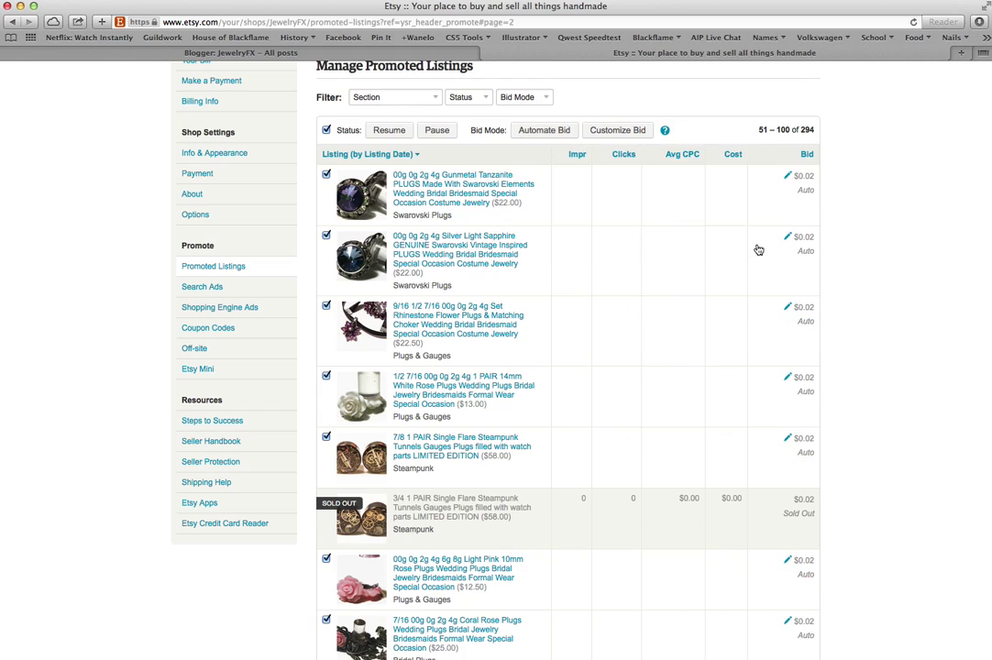
{"action": "scroll", "coordinate": [582, 245], "scroll_direction": "down", "scroll_amount": 7}
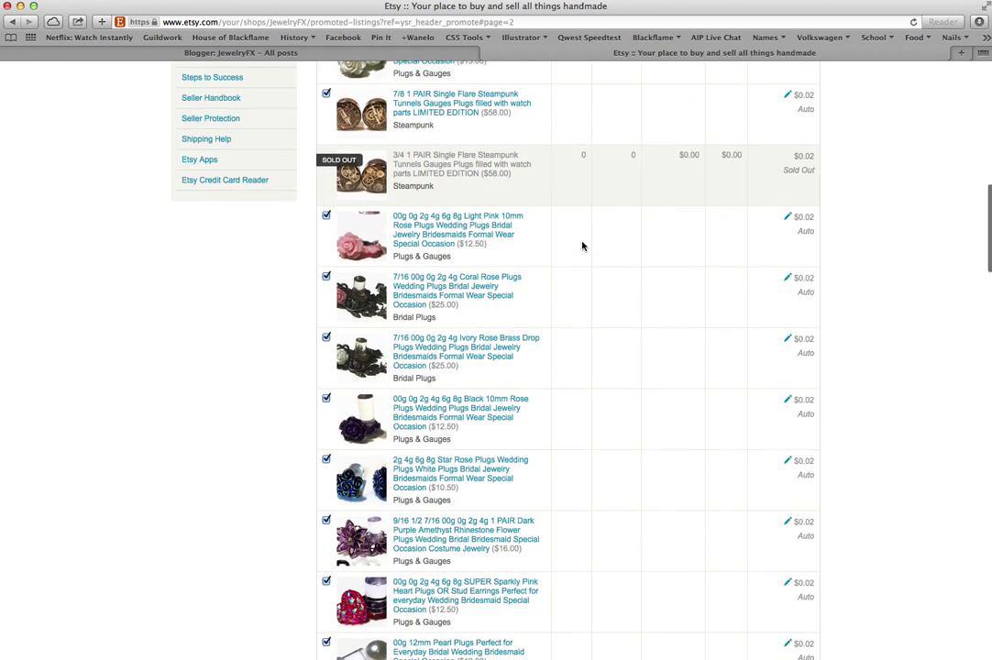
{"action": "scroll", "coordinate": [582, 246], "scroll_direction": "down", "scroll_amount": 15}
{"action": "scroll", "coordinate": [583, 246], "scroll_direction": "up", "scroll_amount": 20}
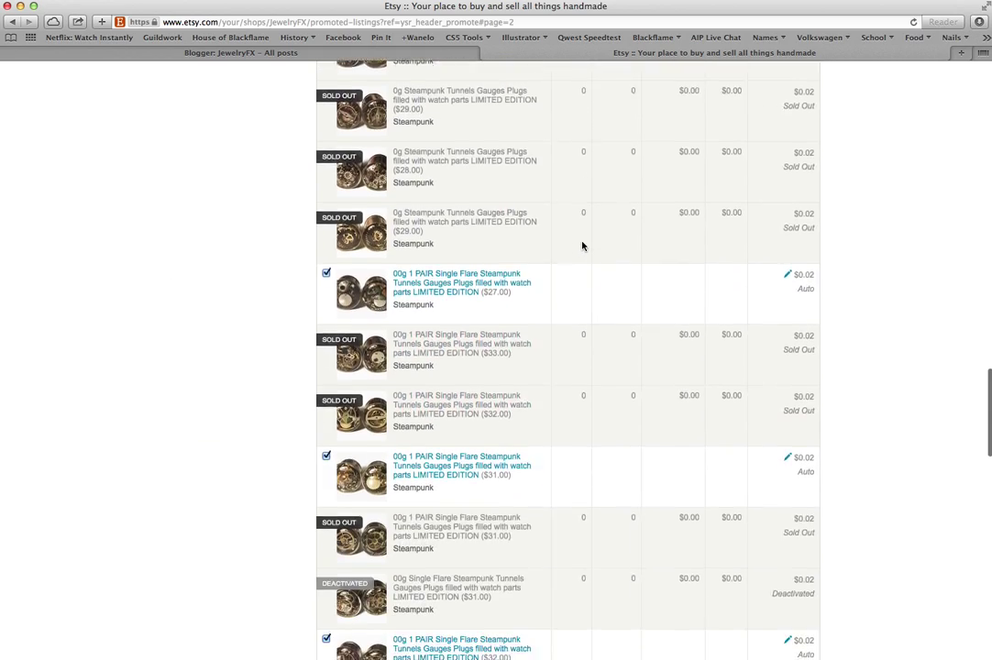
{"action": "scroll", "coordinate": [569, 275], "scroll_direction": "down", "scroll_amount": 20}
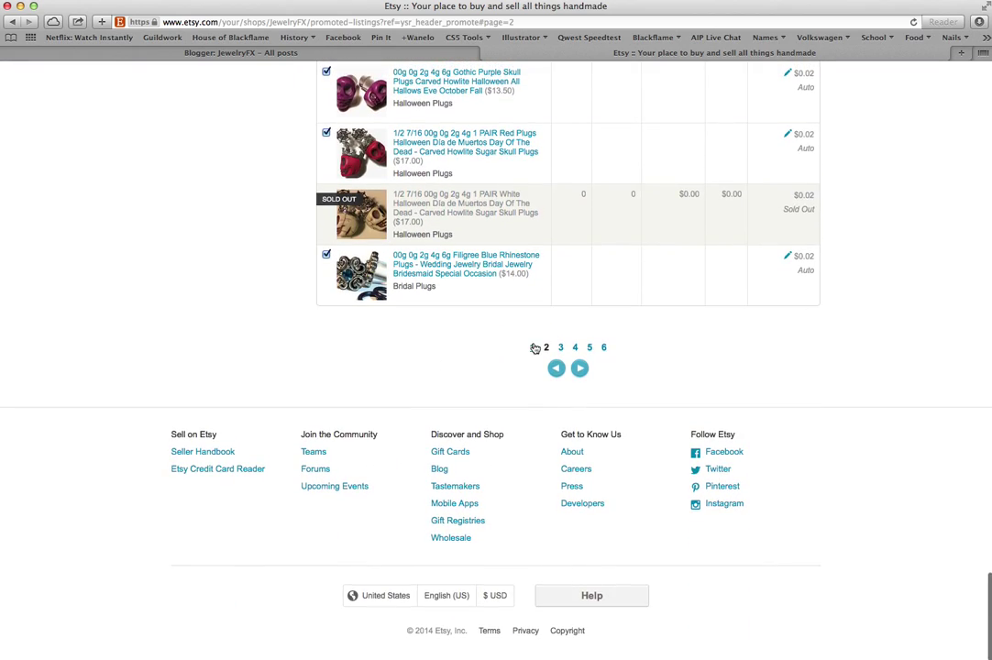
Step: Return to page 1 of the promoted listings, switch all selected listings to automatic bidding and check their bids
{"action": "left_click", "coordinate": [534, 347]}
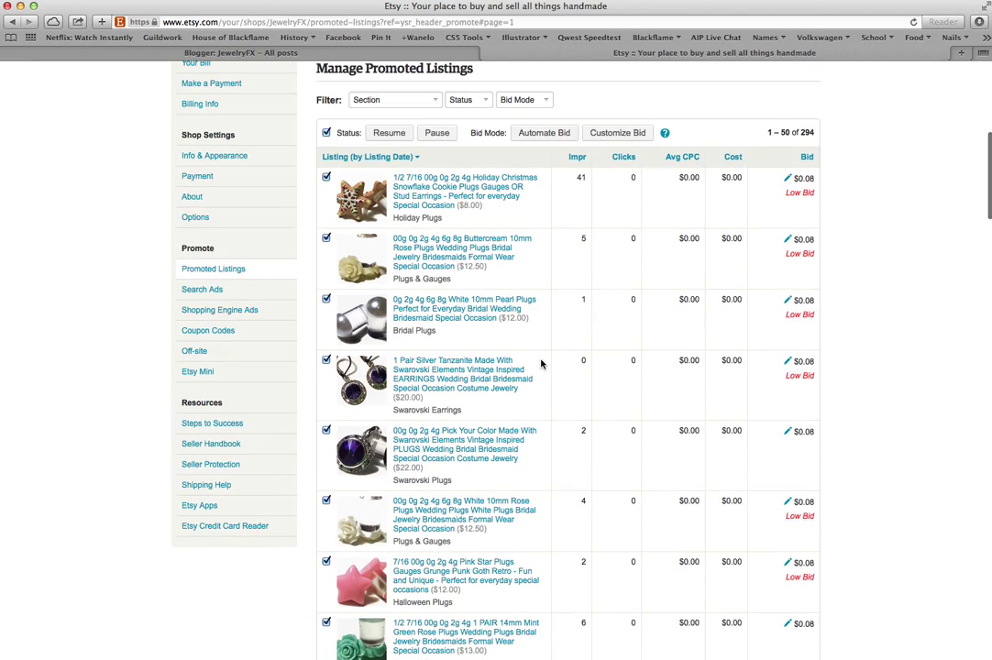
{"action": "scroll", "coordinate": [443, 283], "scroll_direction": "up", "scroll_amount": 4}
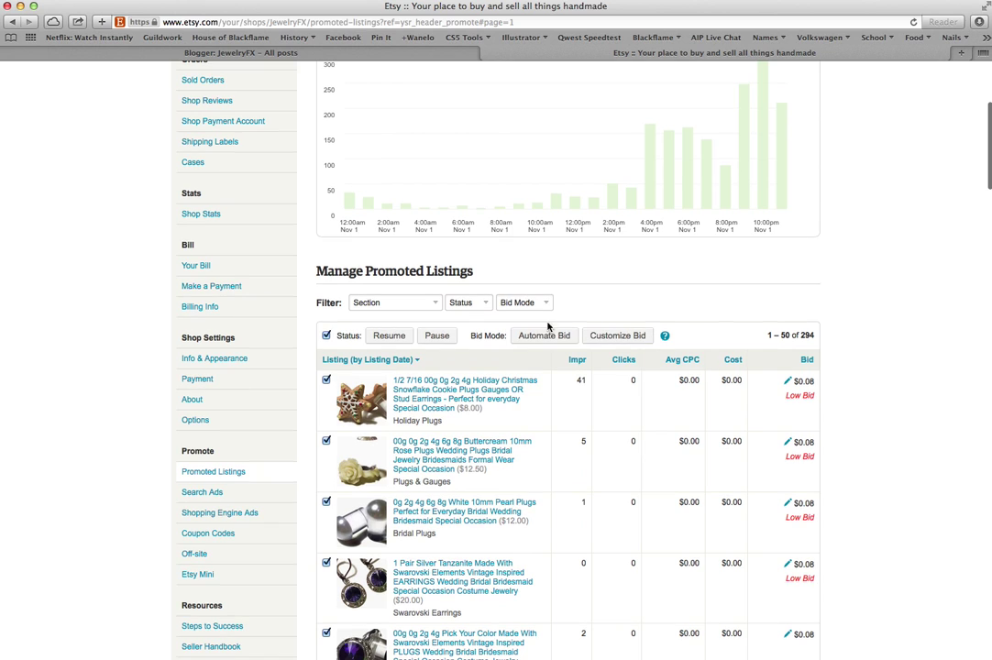
{"action": "left_click", "coordinate": [544, 335]}
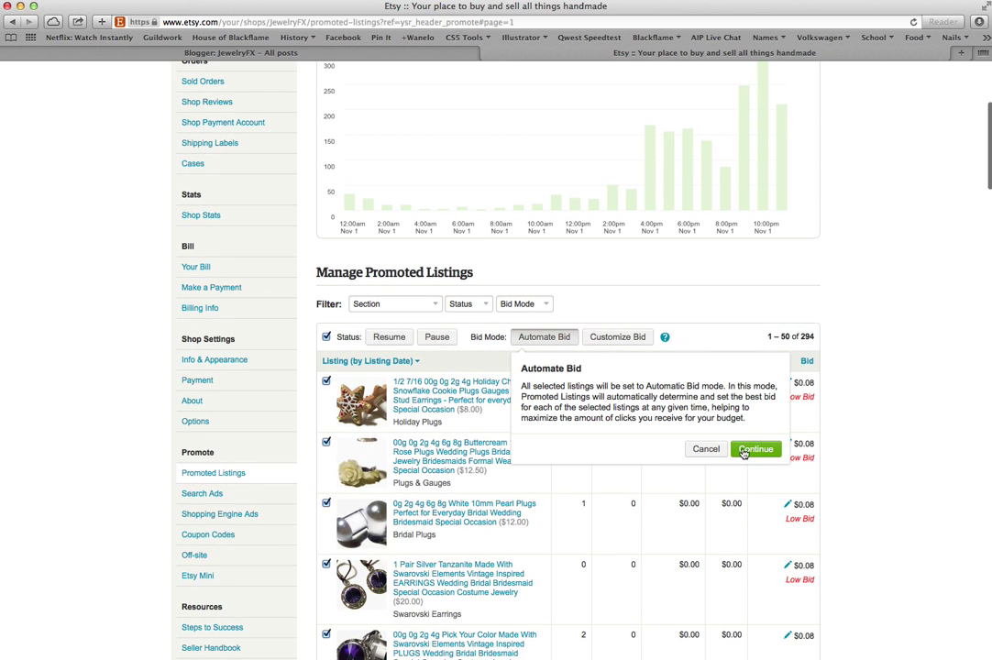
{"action": "left_click", "coordinate": [753, 450]}
{"action": "scroll", "coordinate": [695, 433], "scroll_direction": "down", "scroll_amount": 5}
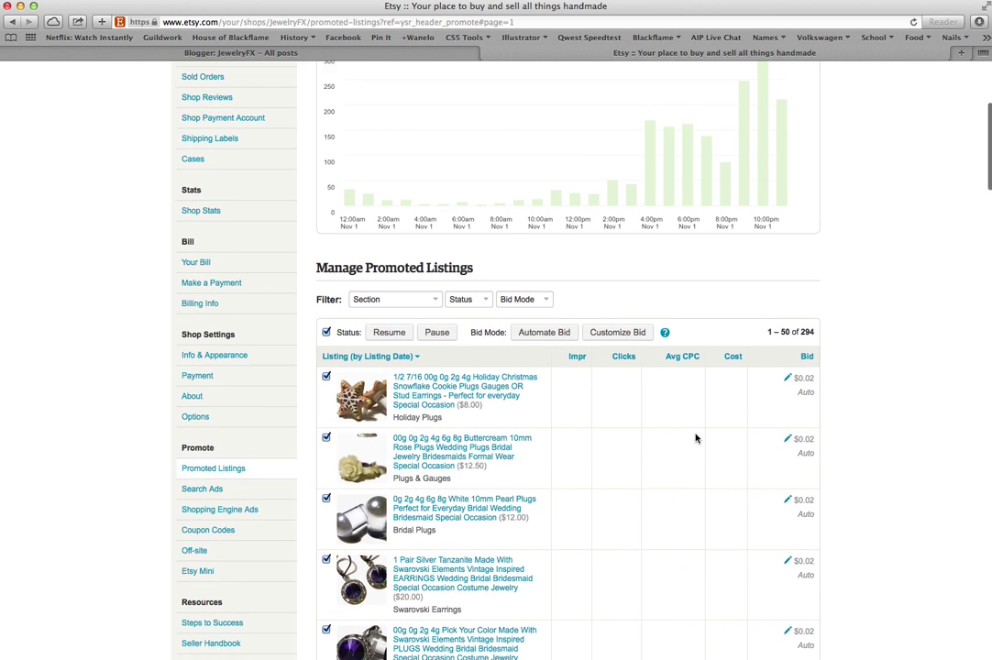
{"action": "scroll", "coordinate": [695, 430], "scroll_direction": "down", "scroll_amount": 20}
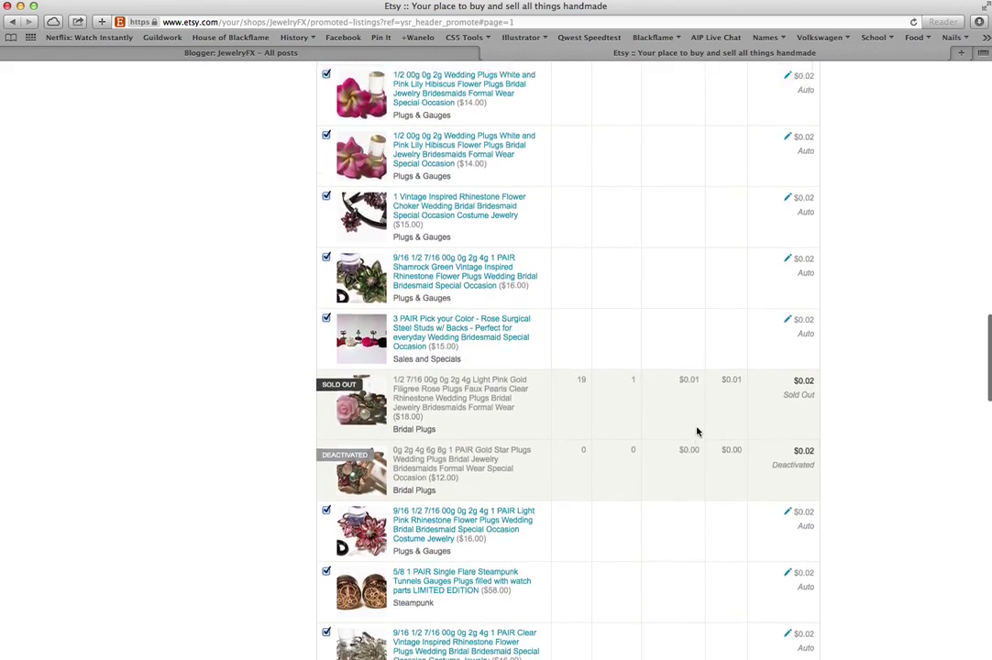
Step: Review the maximum cost per click in Advanced Settings without changing it, and look over the page 1 bids again
{"action": "scroll", "coordinate": [695, 430], "scroll_direction": "up", "scroll_amount": 20}
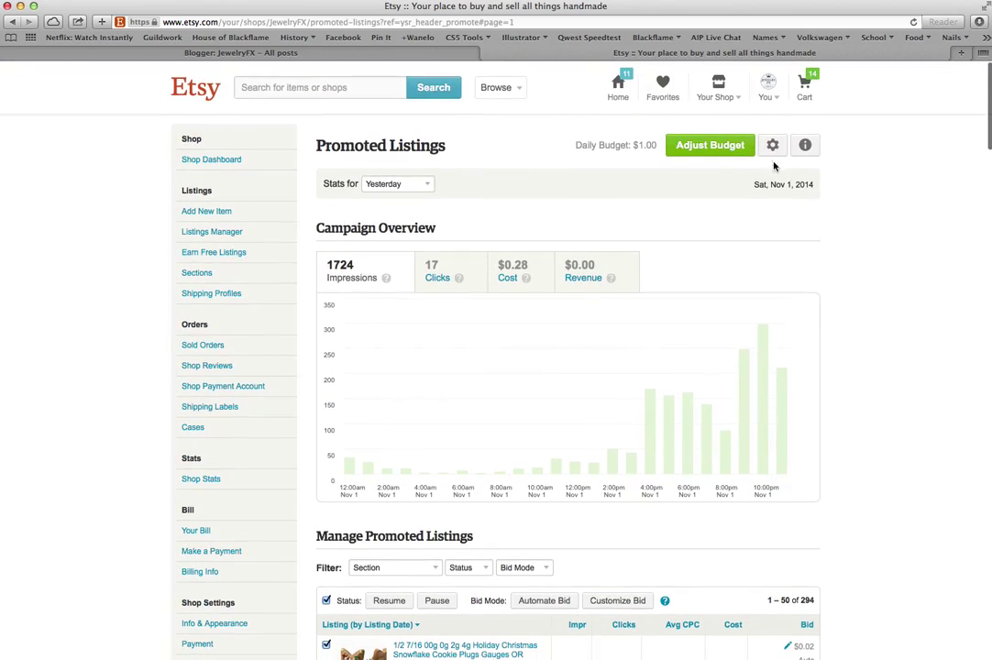
{"action": "left_click", "coordinate": [773, 147]}
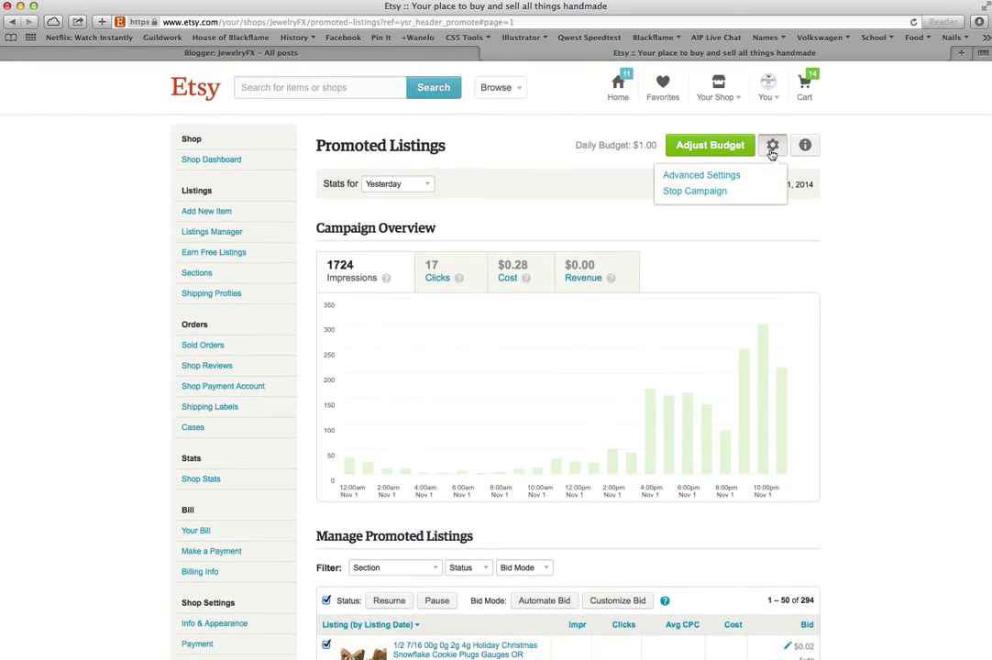
{"action": "left_click", "coordinate": [715, 180]}
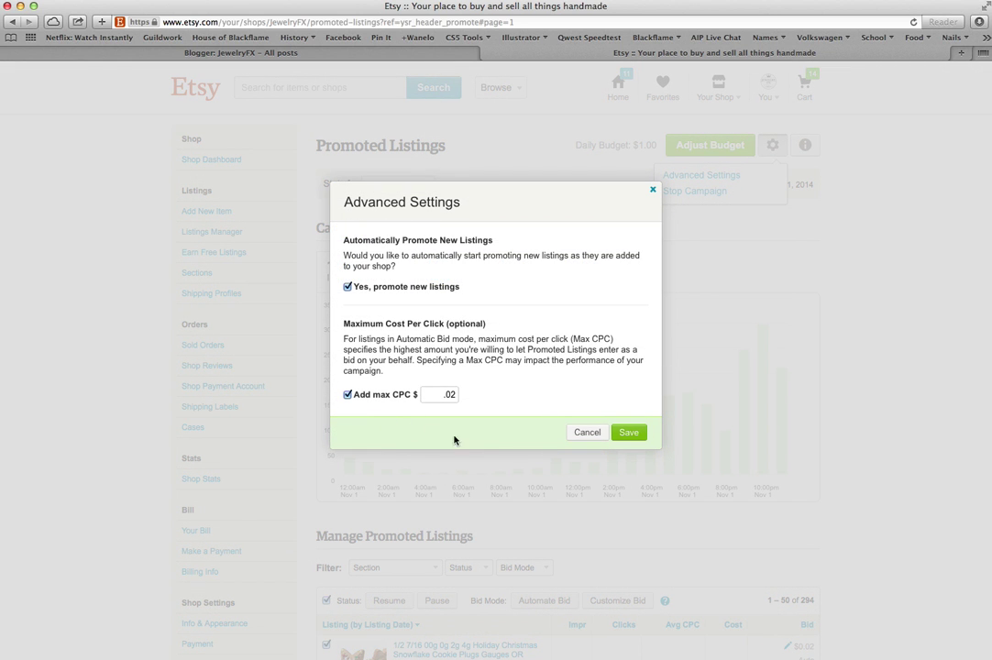
{"action": "left_click", "coordinate": [588, 433]}
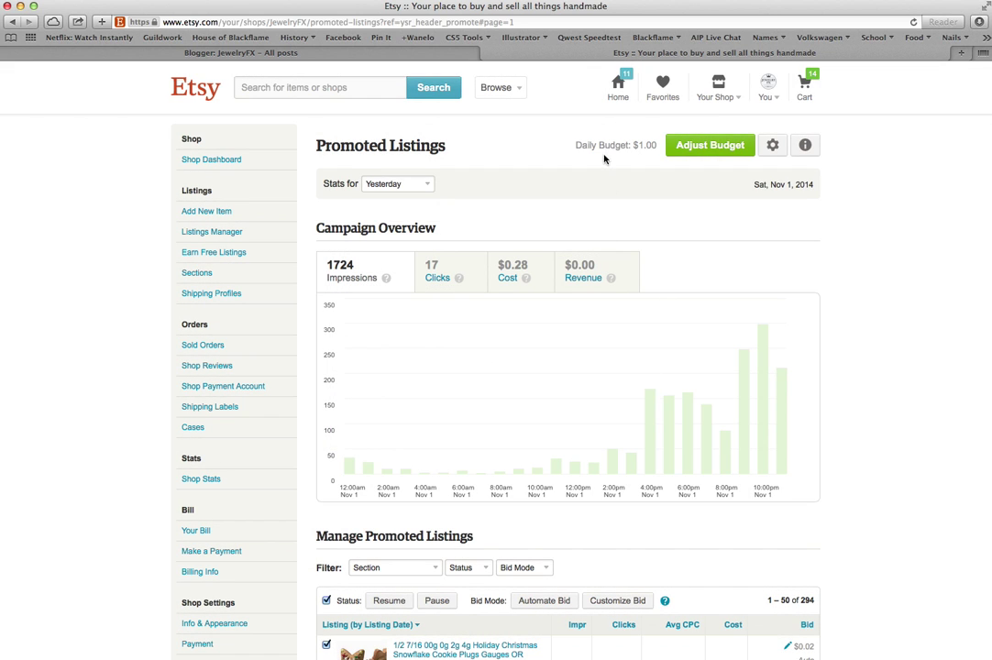
{"action": "scroll", "coordinate": [598, 130], "scroll_direction": "down", "scroll_amount": 10}
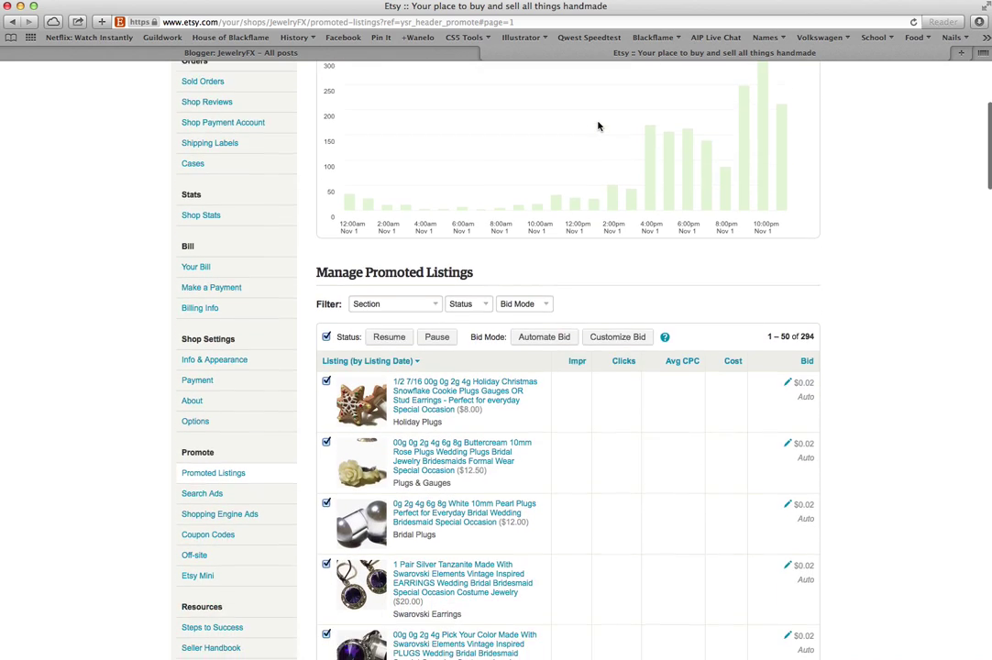
{"action": "scroll", "coordinate": [599, 137], "scroll_direction": "down", "scroll_amount": 5}
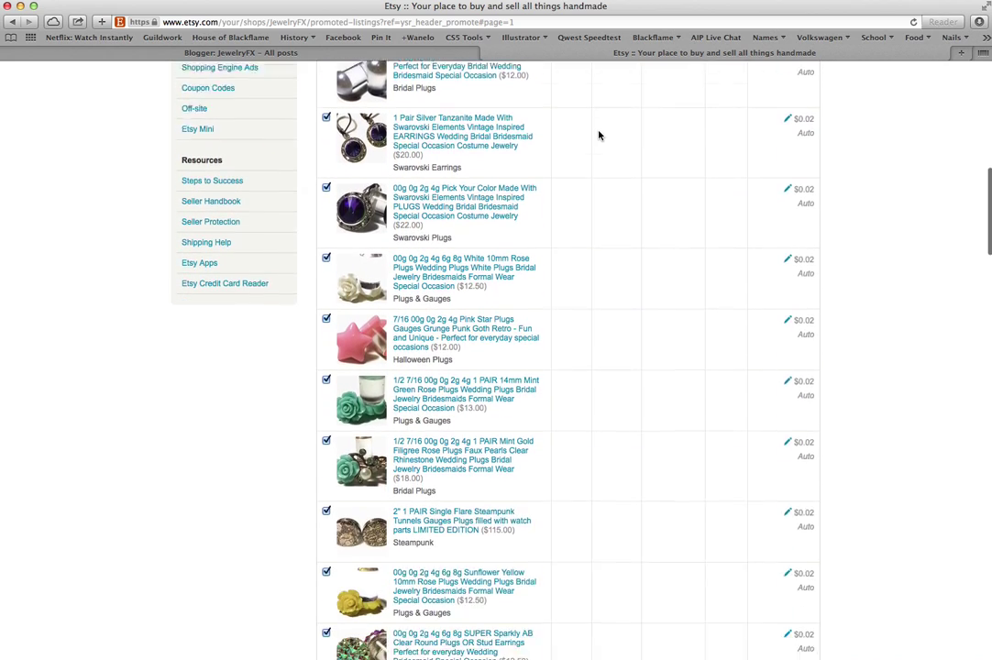
{"action": "scroll", "coordinate": [599, 135], "scroll_direction": "up", "scroll_amount": 14}
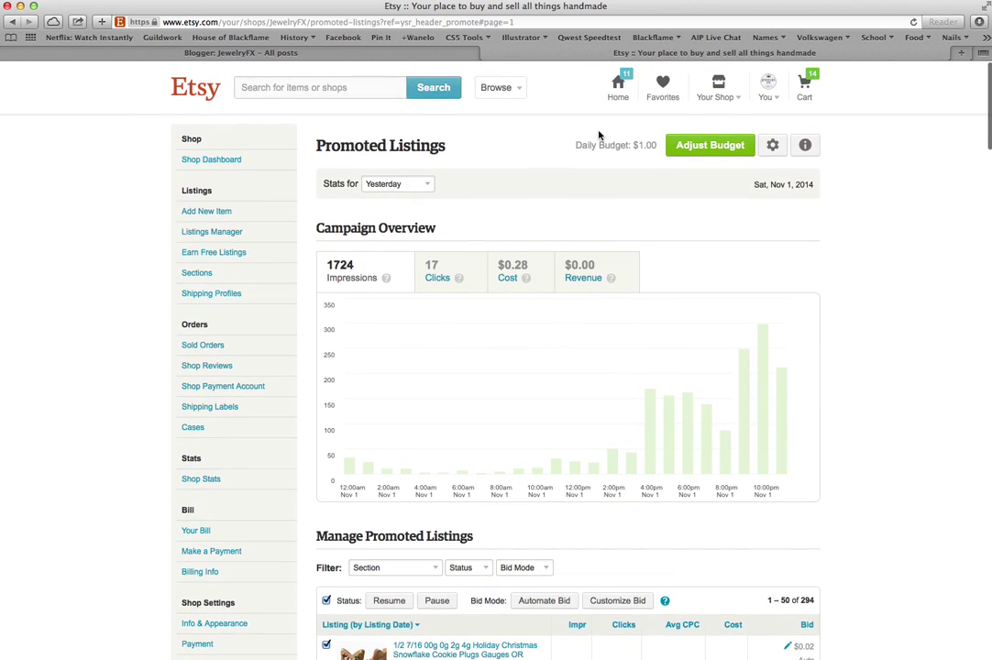